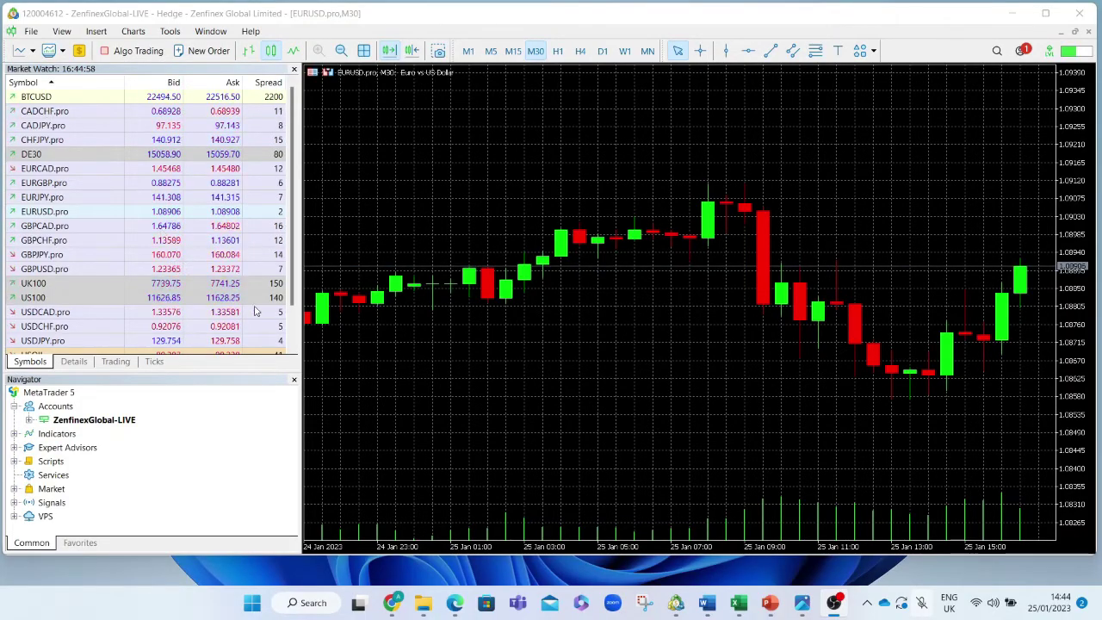
Close the Navigator and Market Watch panels, then reopen Market Watch from the View menu
click(293, 381)
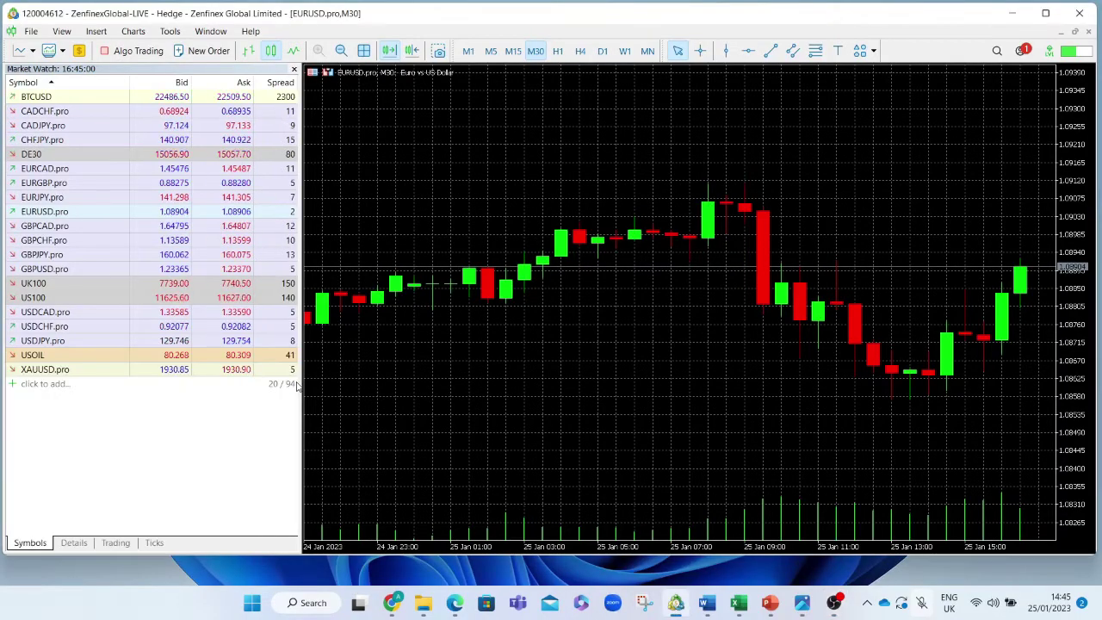
click(293, 69)
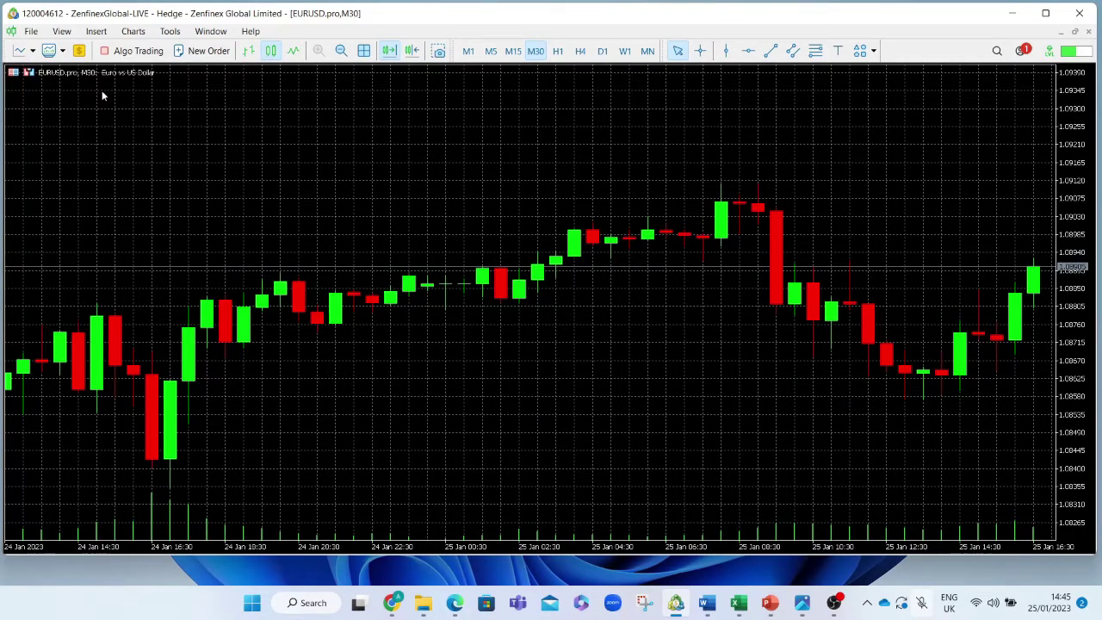
click(62, 33)
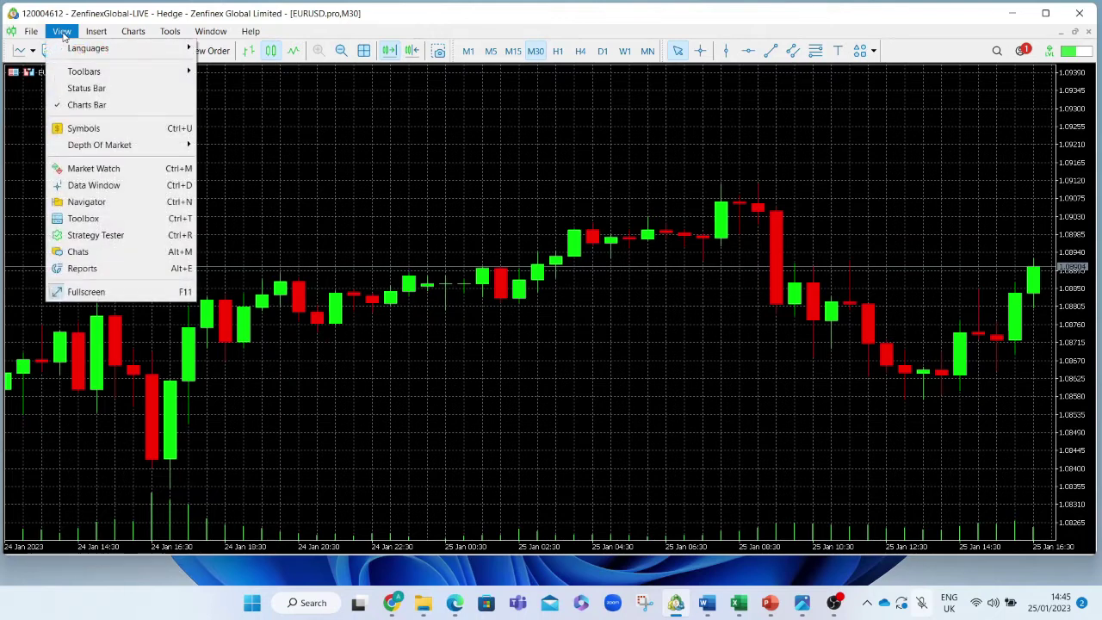
click(93, 170)
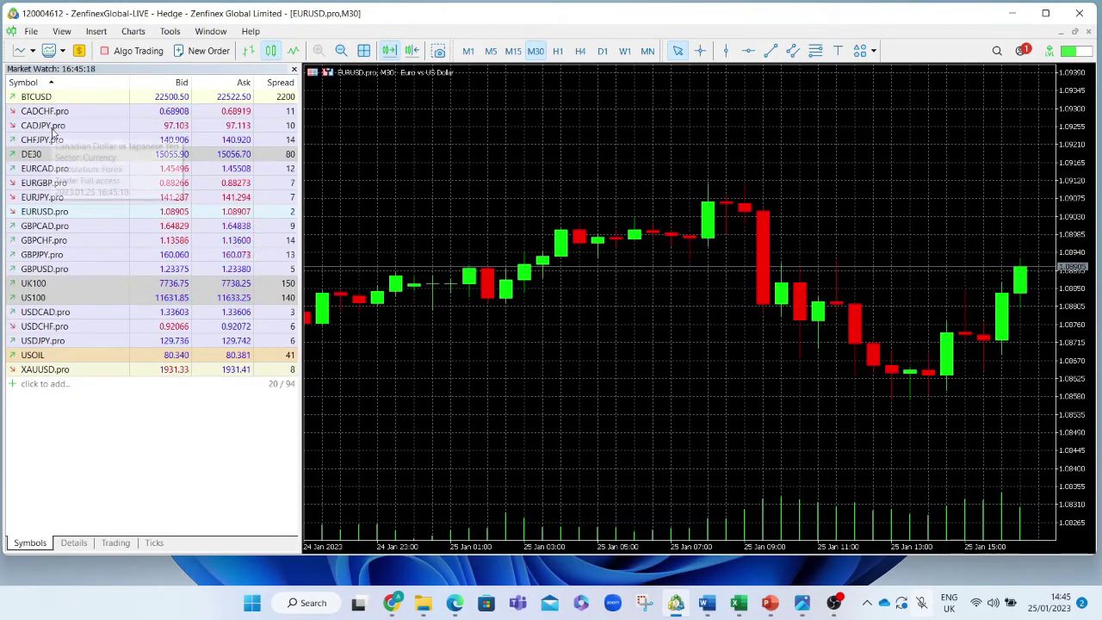
Hide all Market Watch symbols so only EURUSD.pro remains listed
right_click(96, 401)
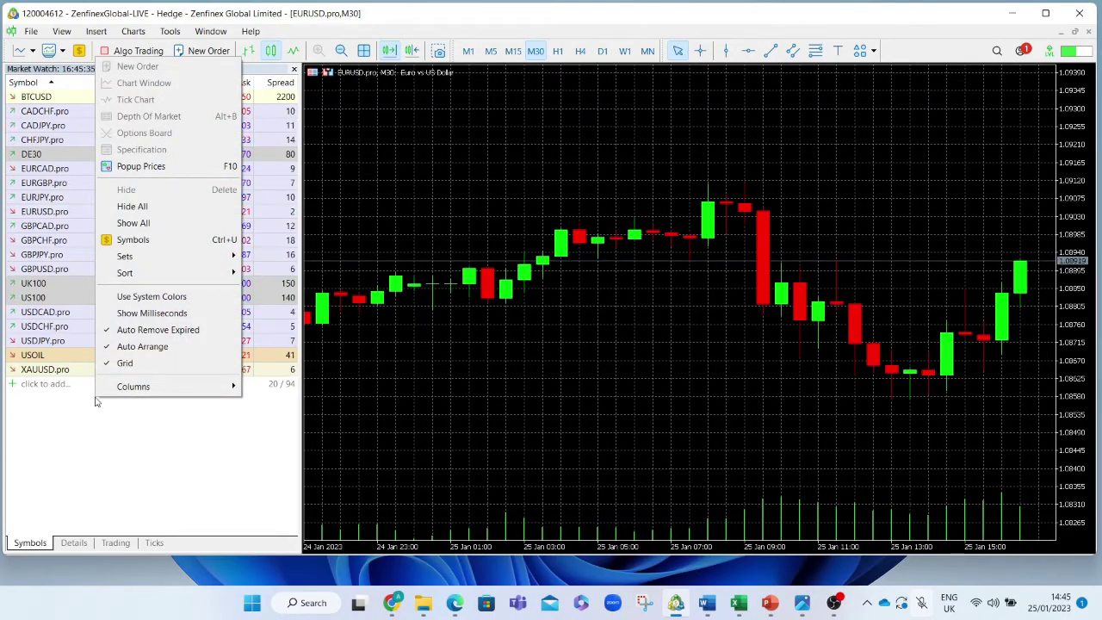
mouse_move(117, 274)
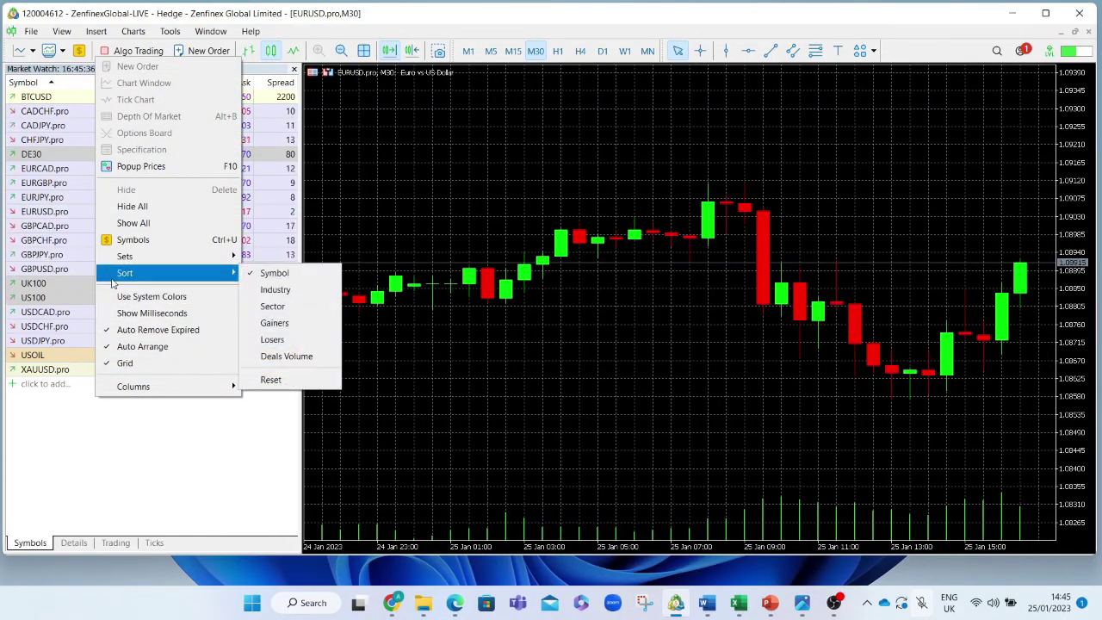
click(141, 212)
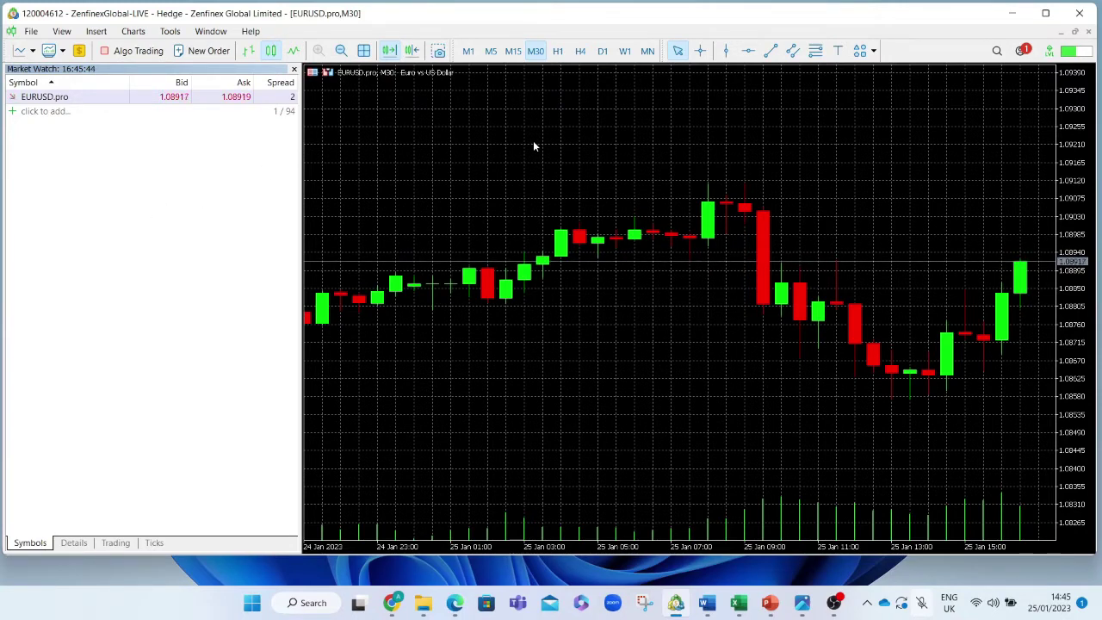
right_click(54, 175)
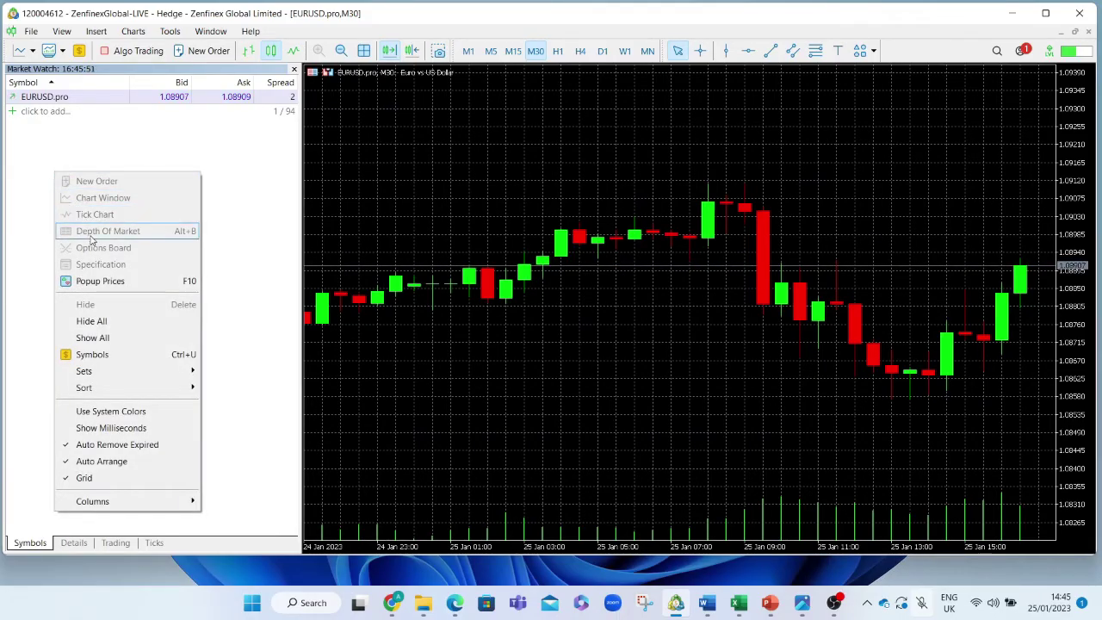
Open the Symbols catalogue and browse Majors, Minors, Exotics, Metals, Indices, Energies, Commodities, then Majors
click(103, 355)
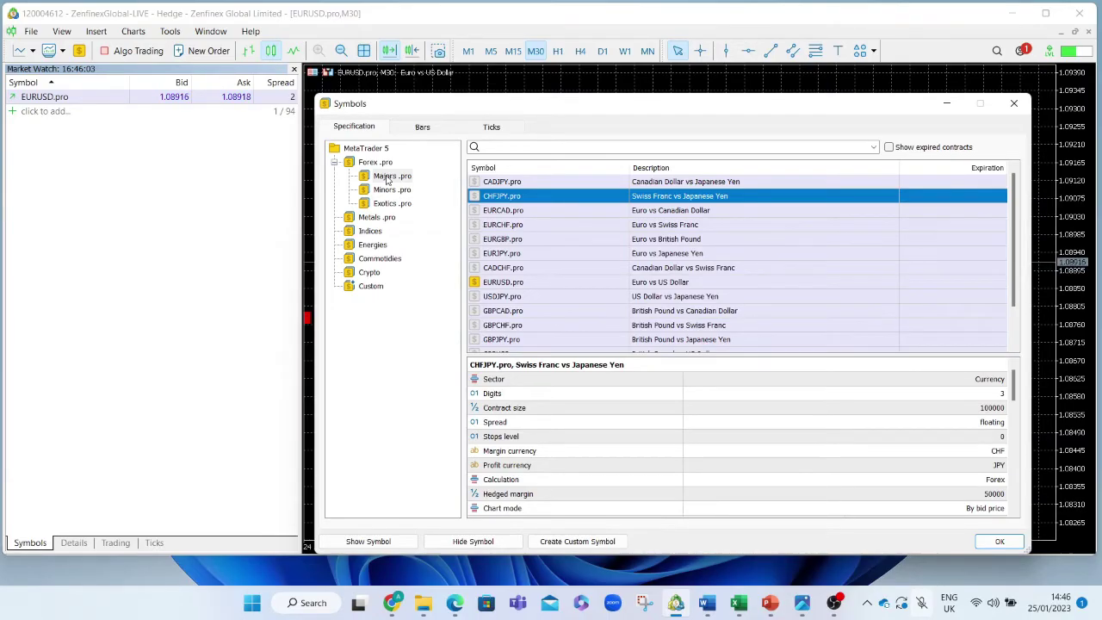
click(386, 177)
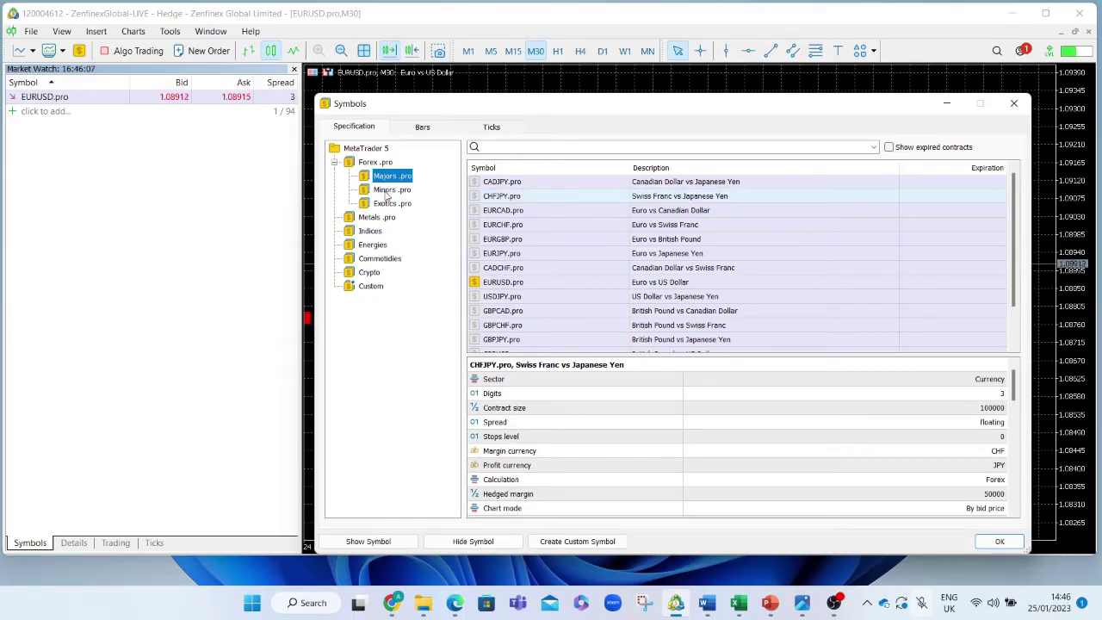
click(385, 191)
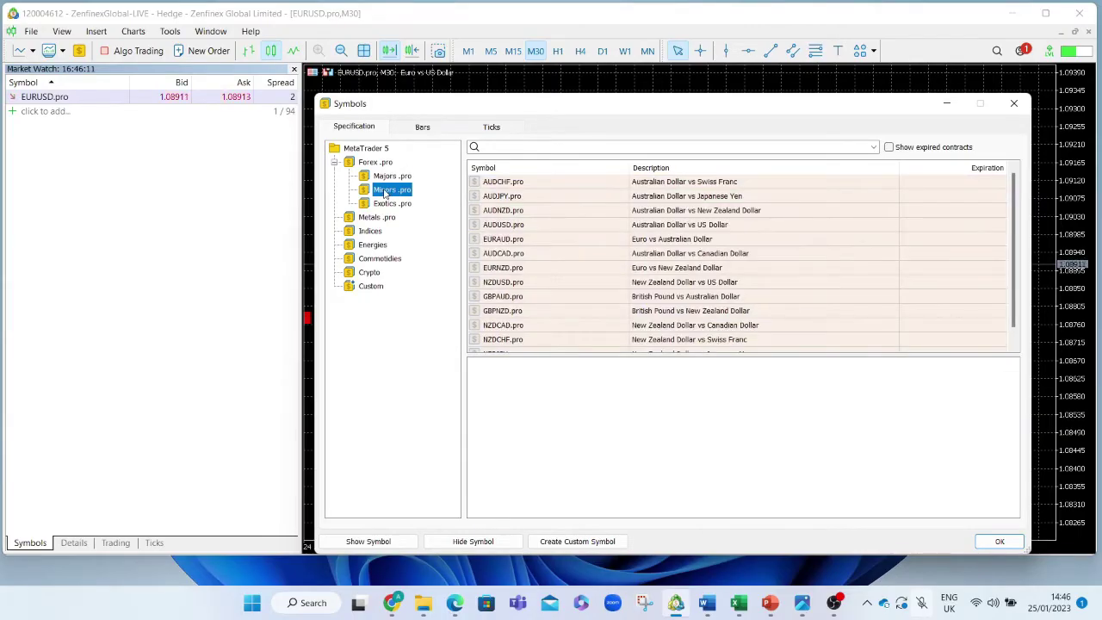
click(392, 205)
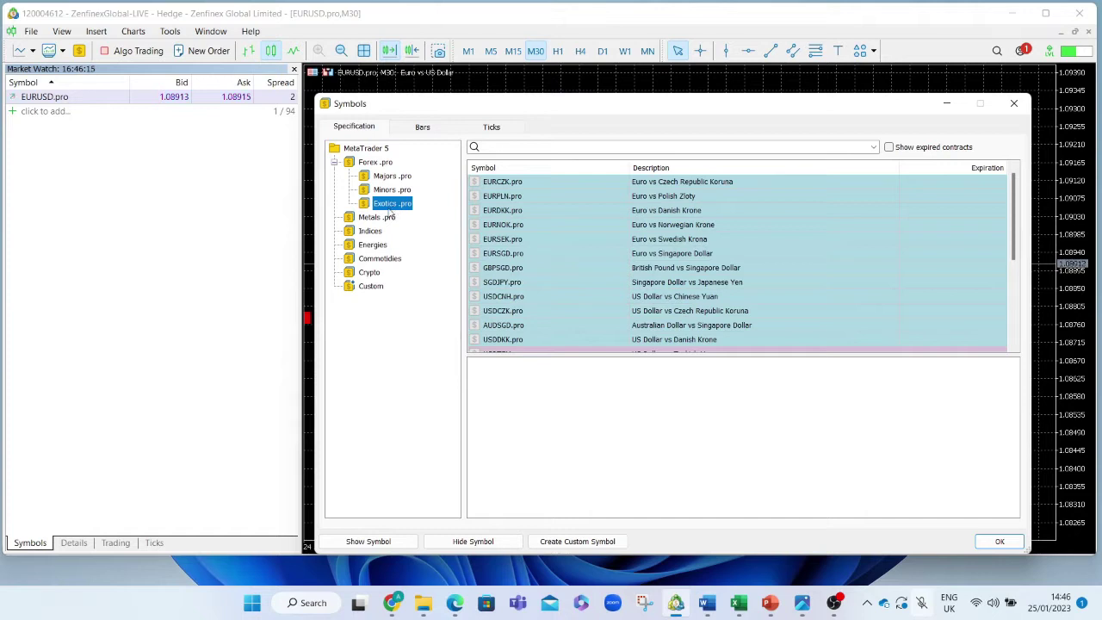
click(371, 219)
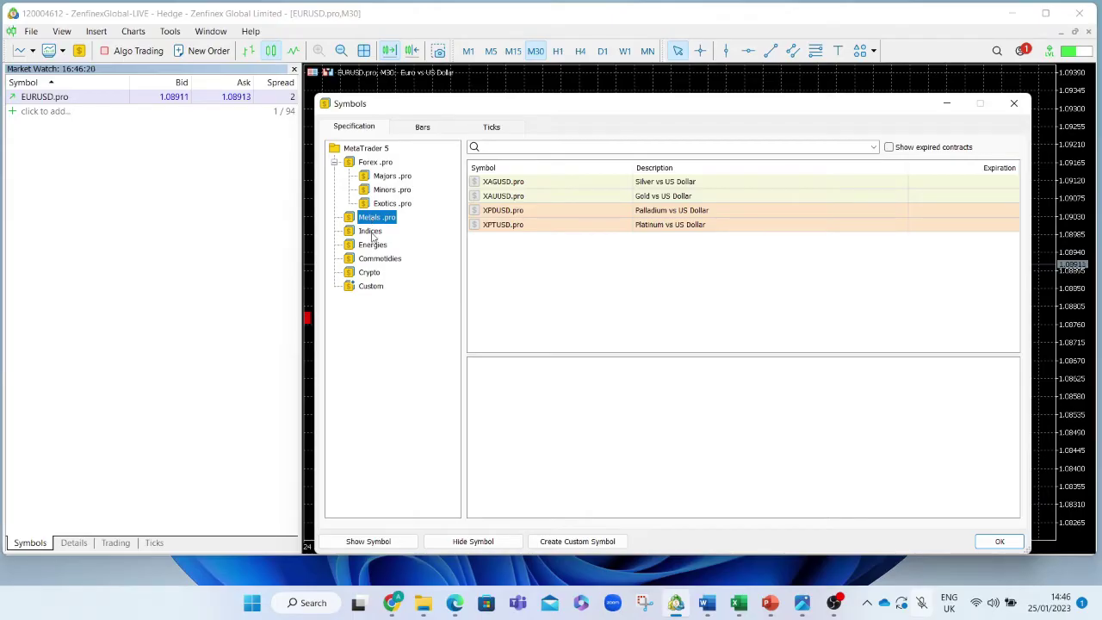
click(372, 232)
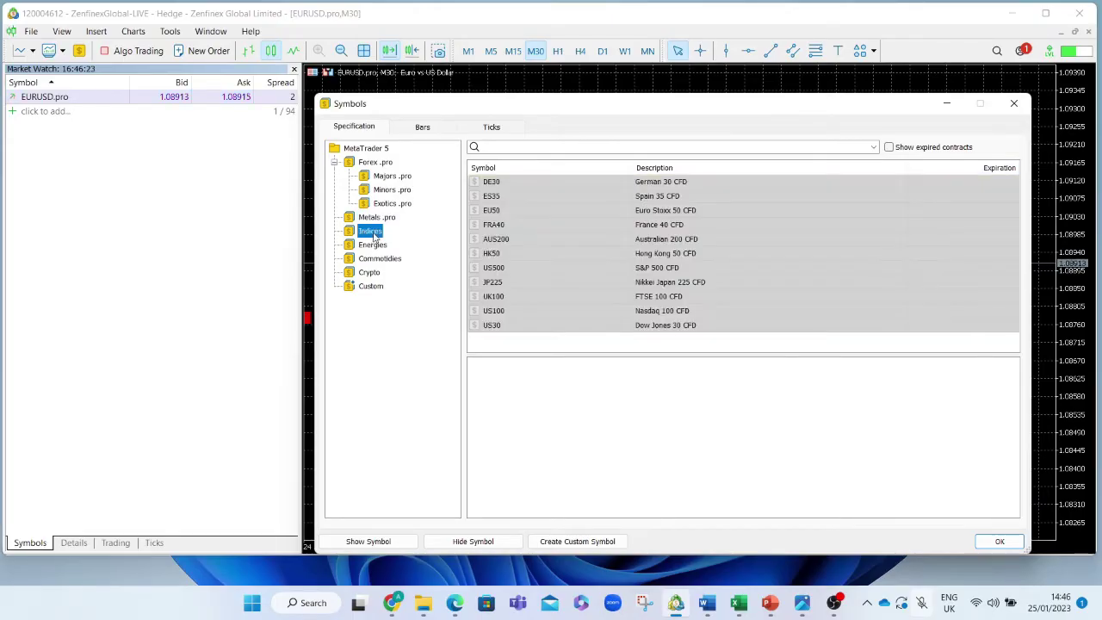
click(374, 245)
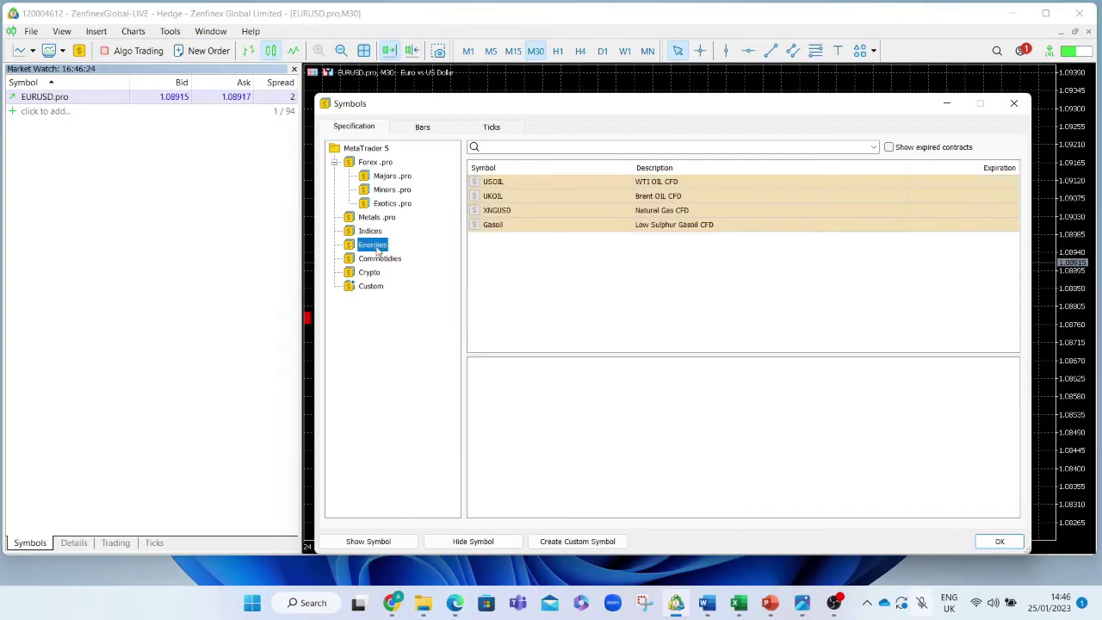
click(384, 260)
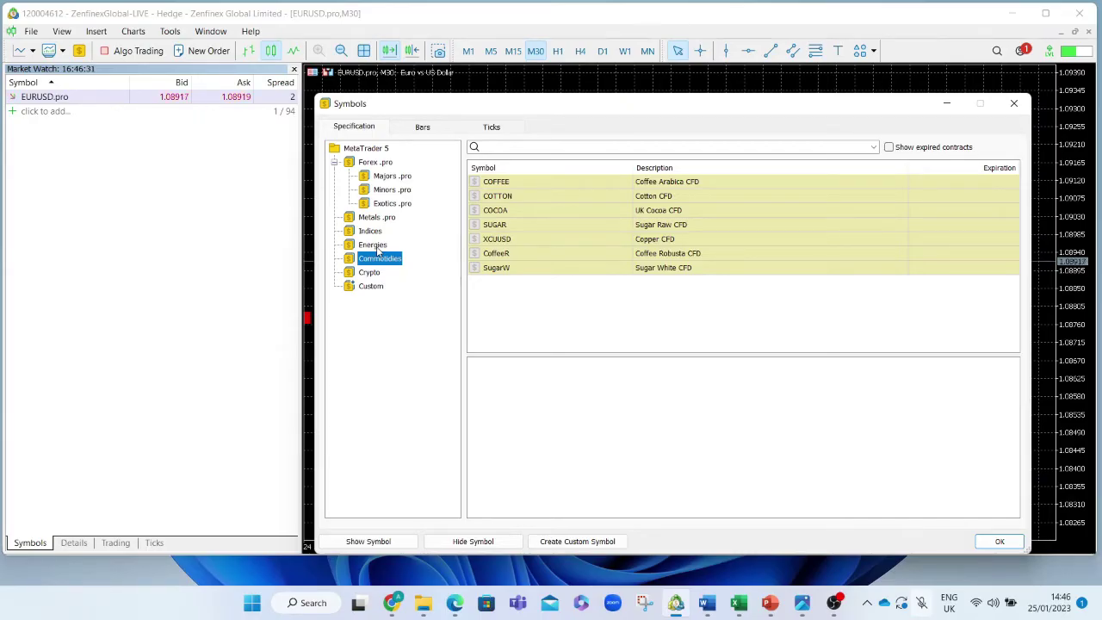
click(385, 177)
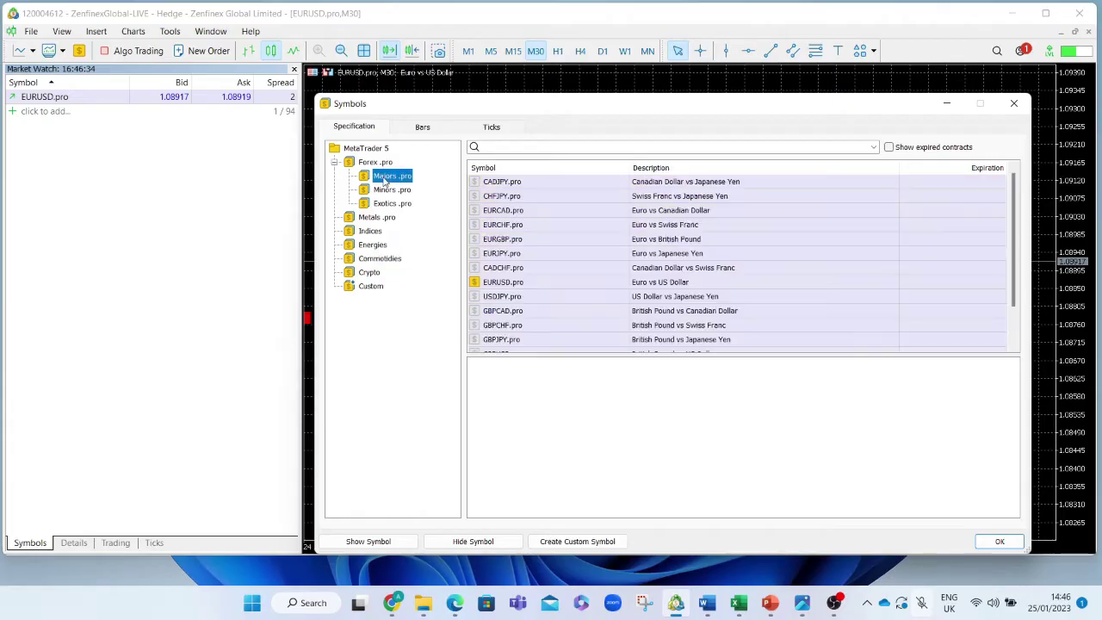
Add the forex pairs EURGBP.pro, AUDUSD.pro and GBPNZD.pro to Market Watch
click(475, 243)
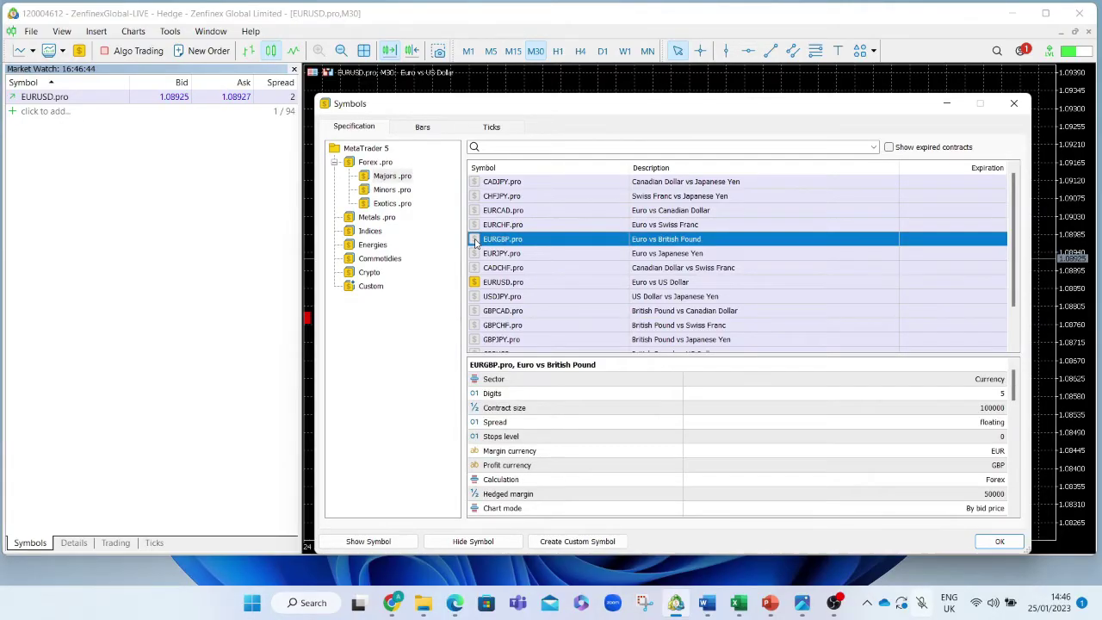
double_click(475, 242)
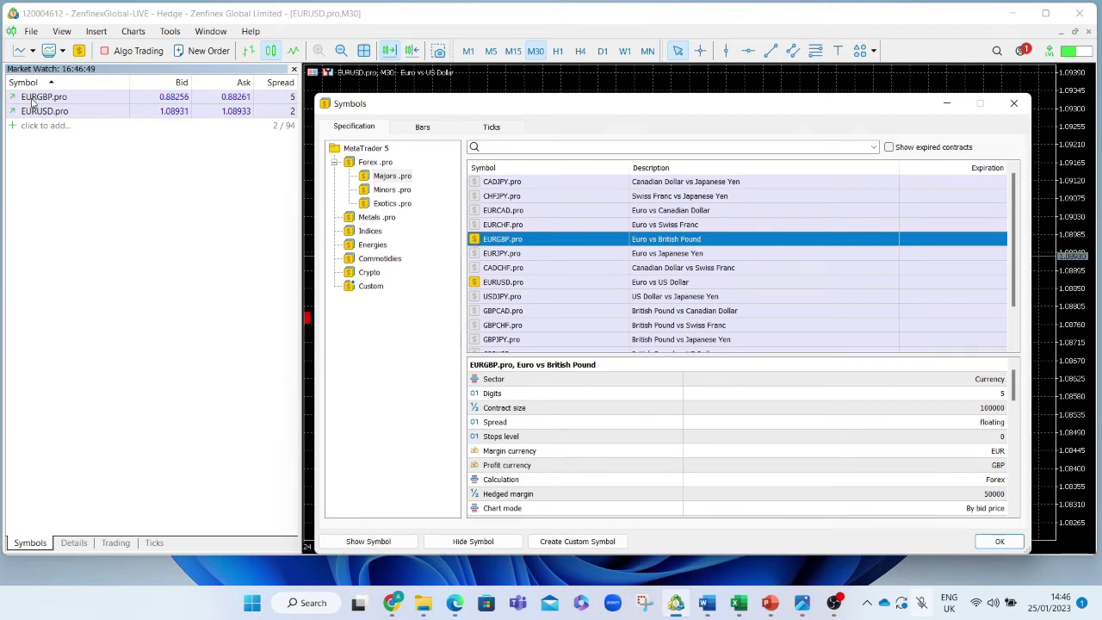
click(388, 190)
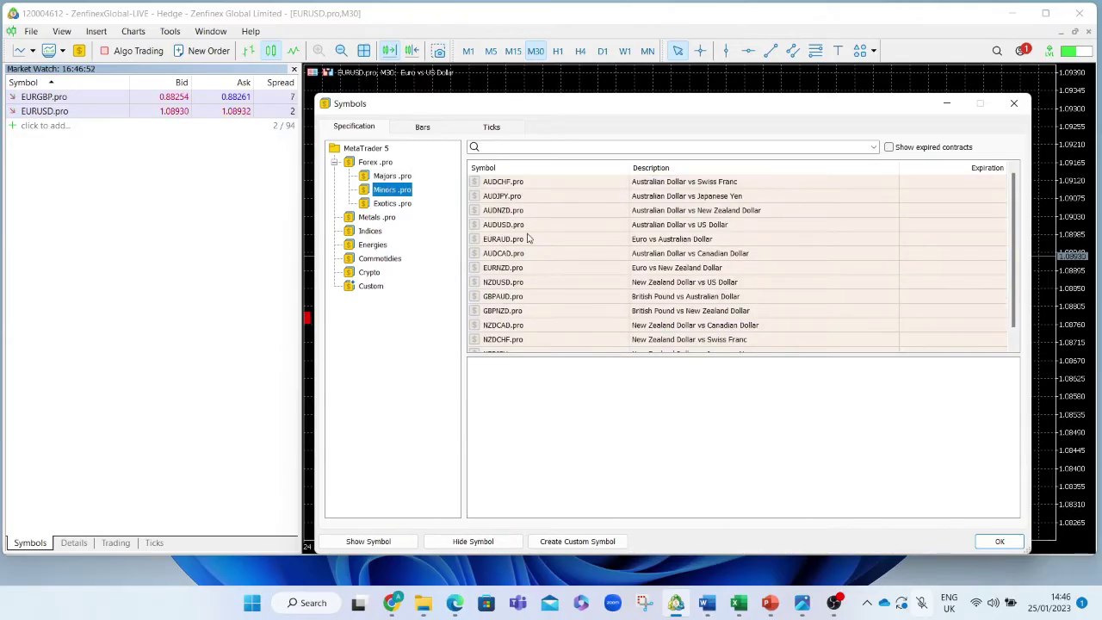
double_click(477, 225)
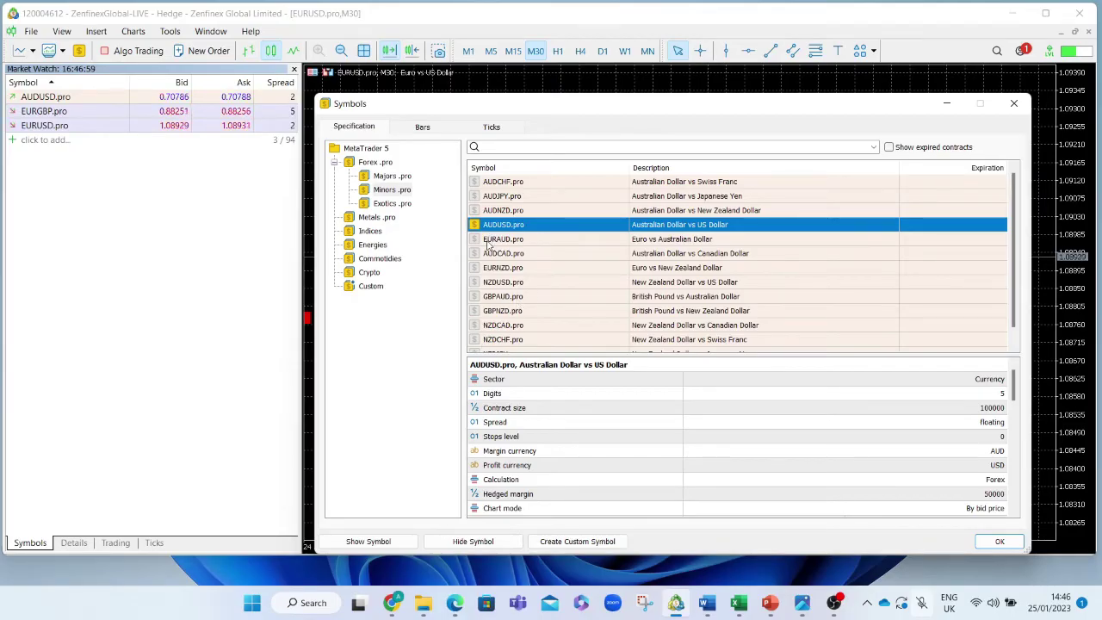
double_click(474, 312)
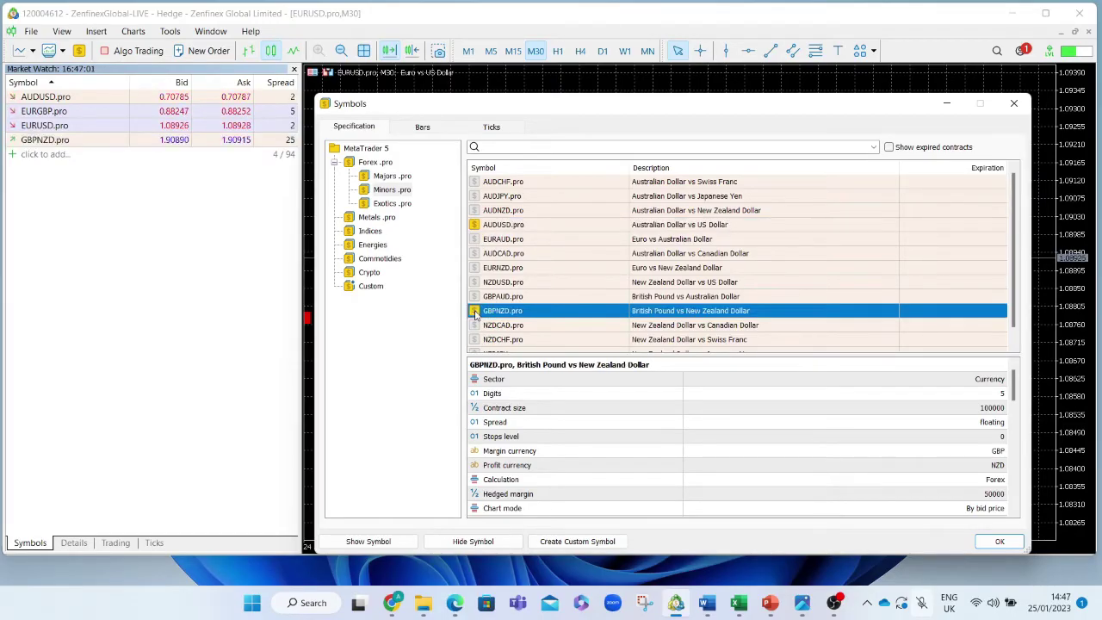
Add XAUUSD.pro from Metals and US500 from Indices, then close the Symbols dialog
click(372, 219)
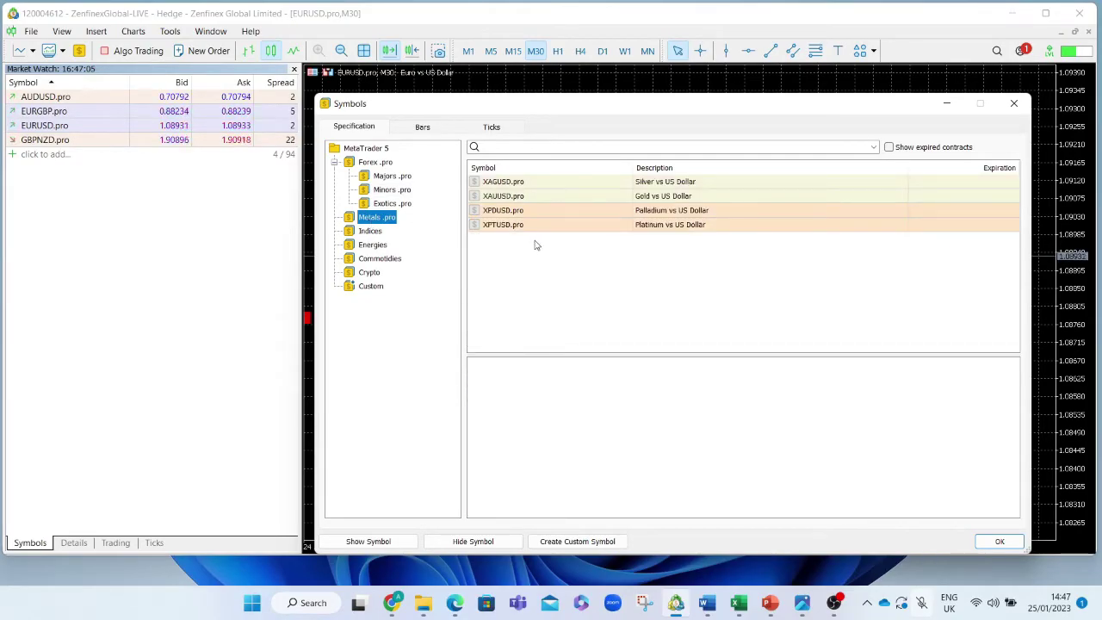
double_click(654, 197)
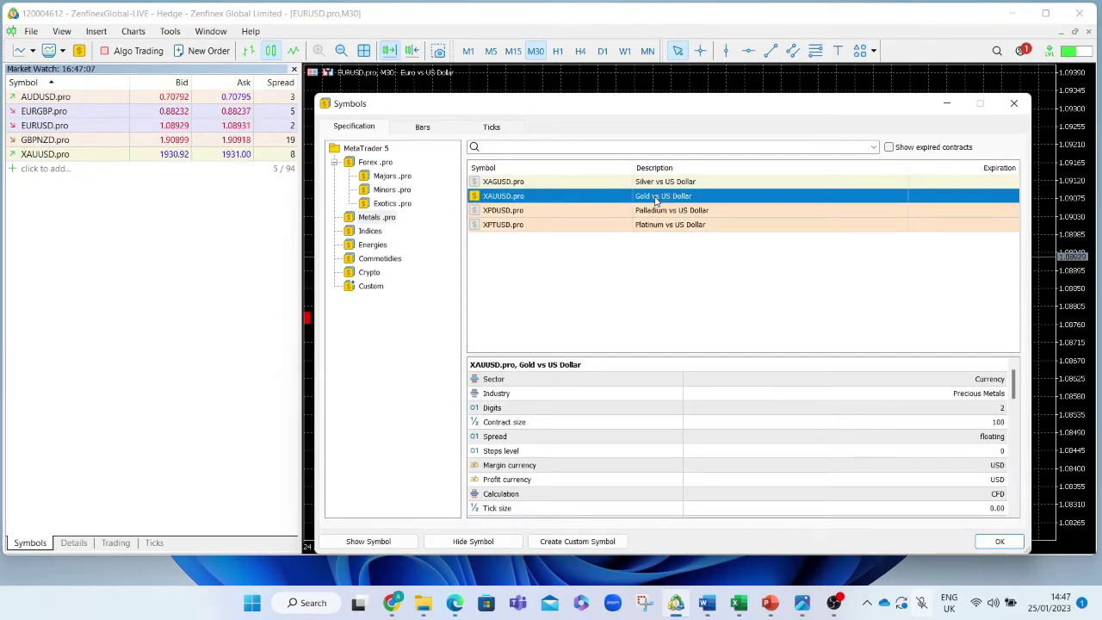
click(372, 232)
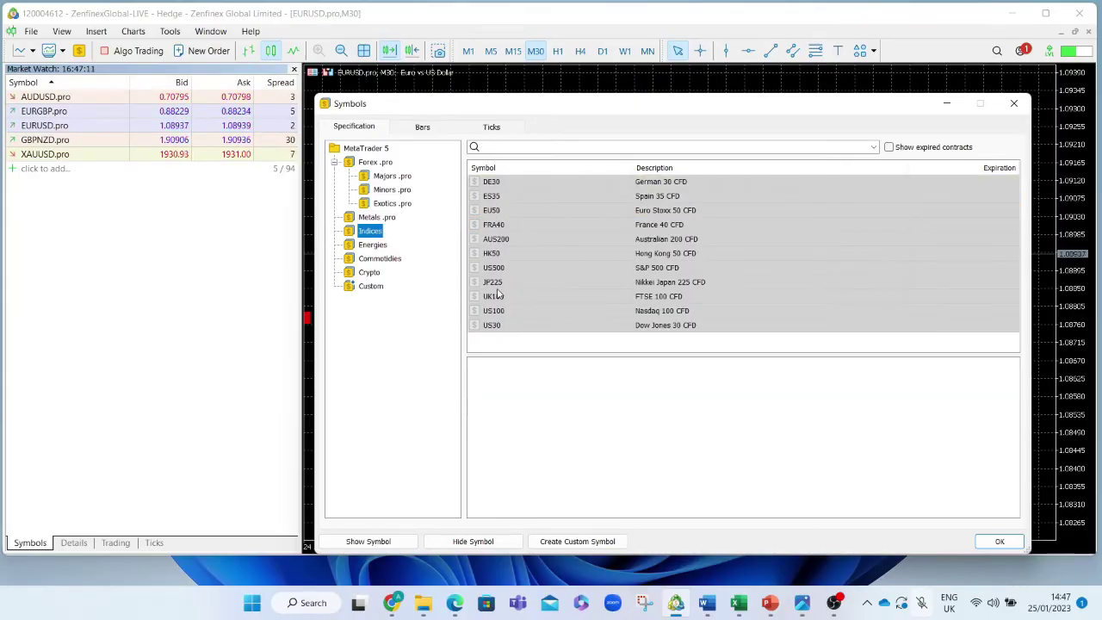
double_click(477, 273)
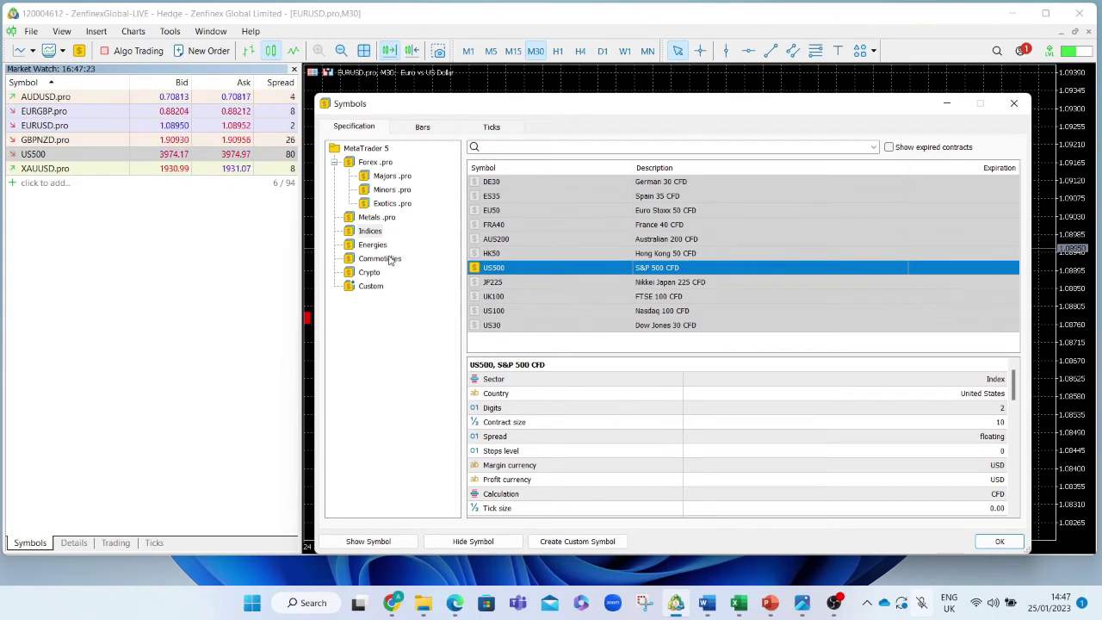
click(1014, 103)
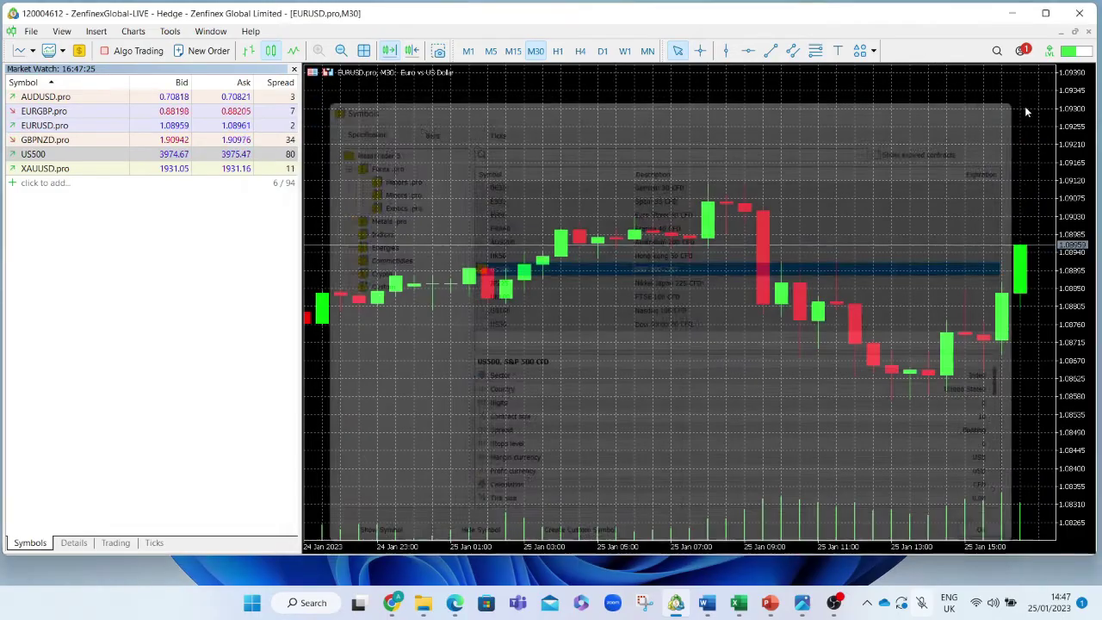
Show all available symbols in the Market Watch list
right_click(72, 221)
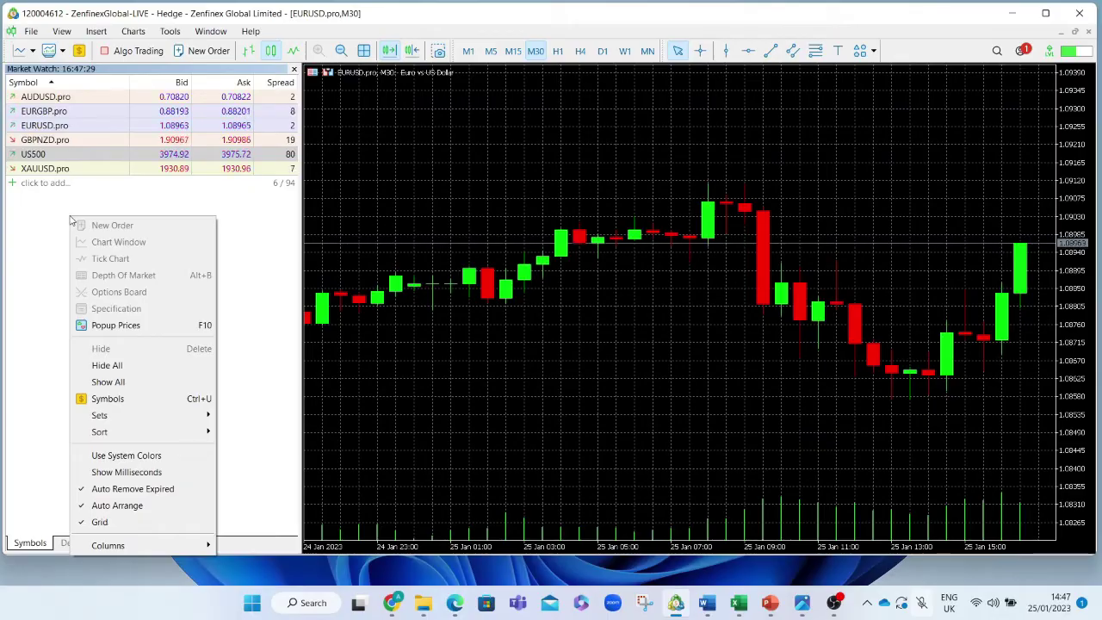
click(123, 386)
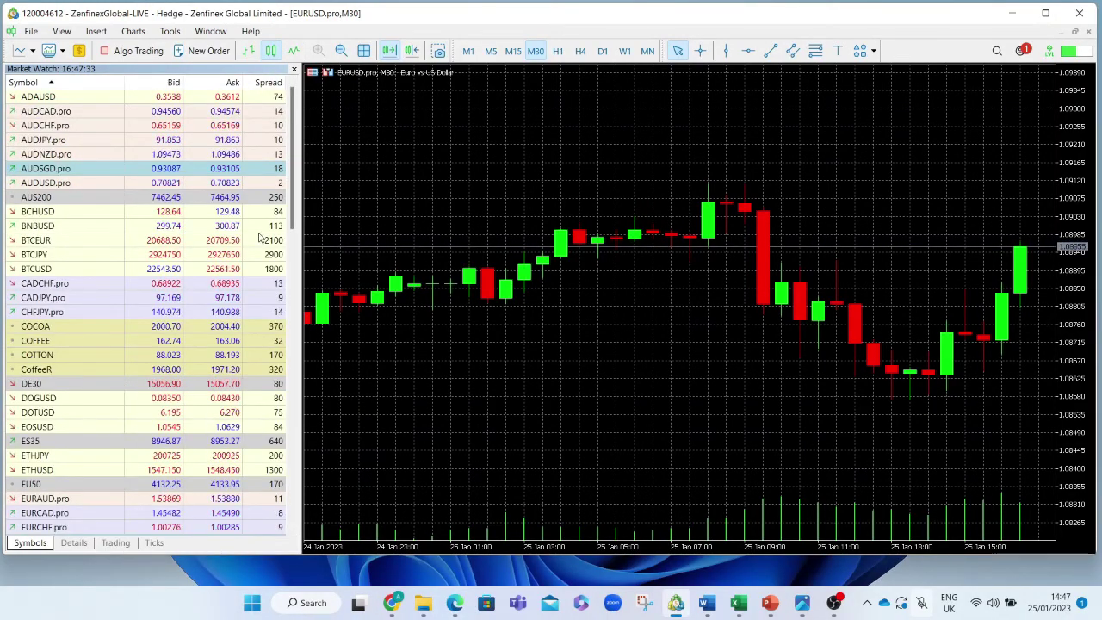
mouse_move(291, 199)
mouse_down()
mouse_move(295, 475)
mouse_move(276, 340)
mouse_move(288, 161)
mouse_move(276, 308)
mouse_move(283, 180)
mouse_up()
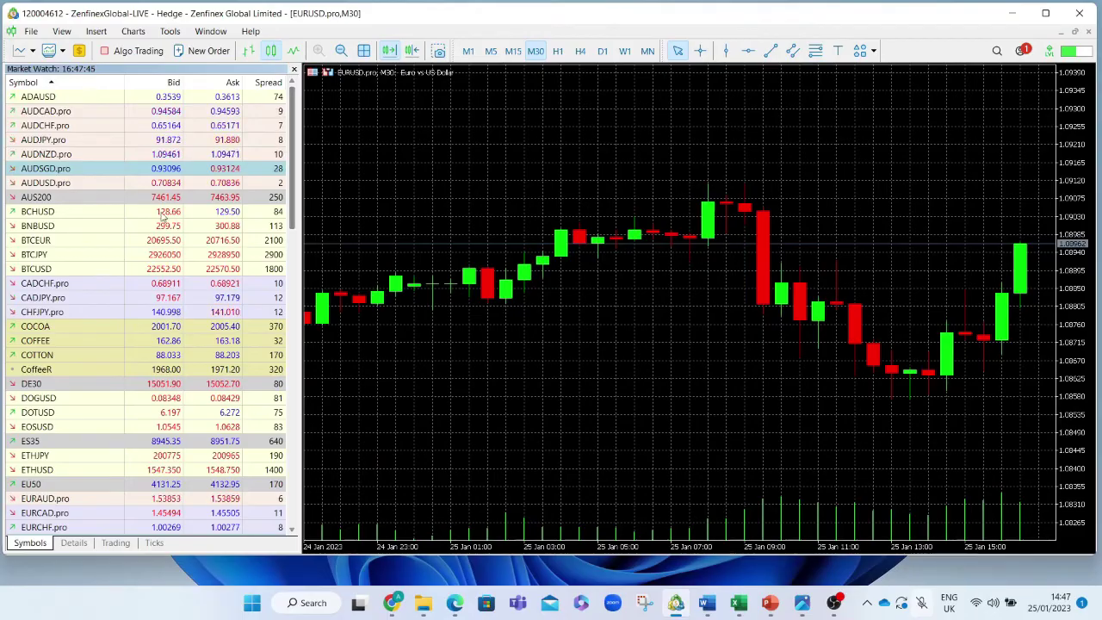
Hide all symbols so only EURUSD.pro remains, then open the Symbols catalogue
right_click(85, 233)
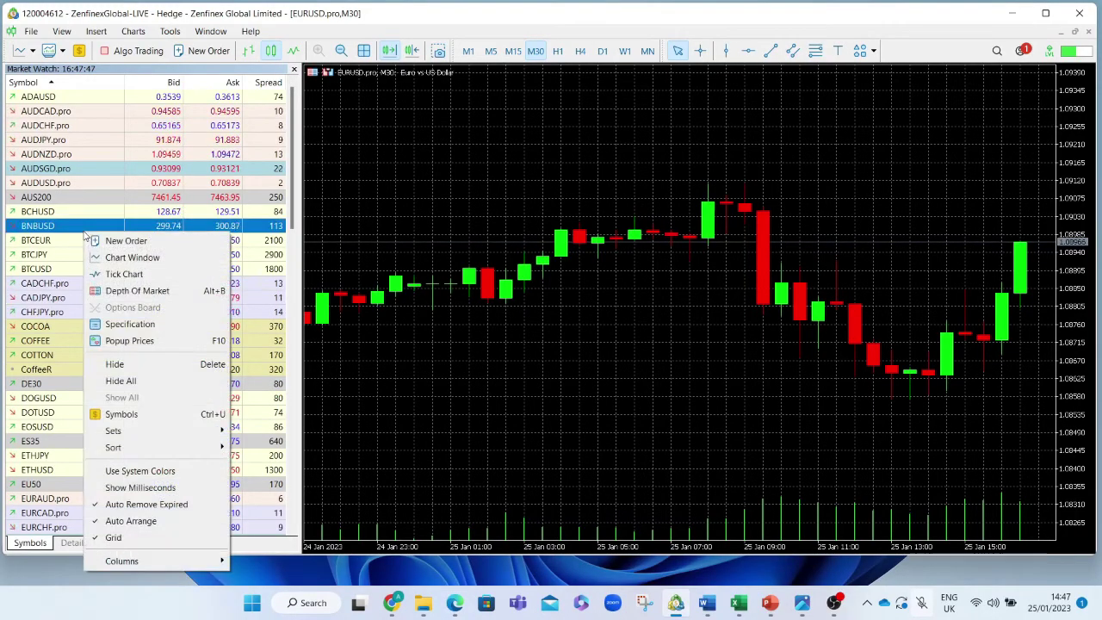
click(120, 381)
right_click(70, 143)
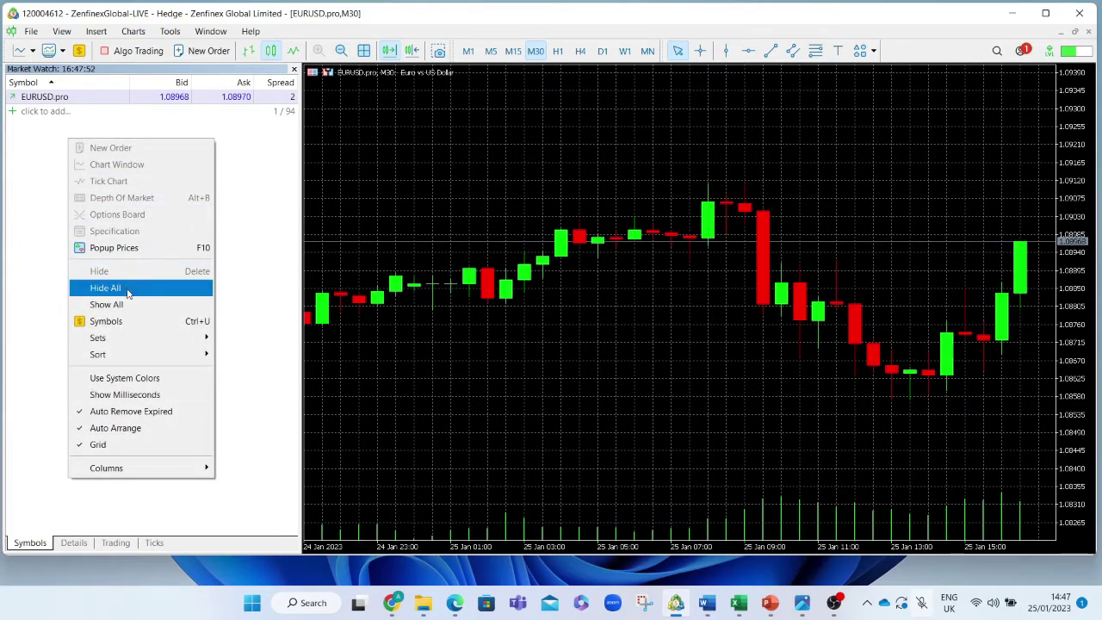
click(125, 322)
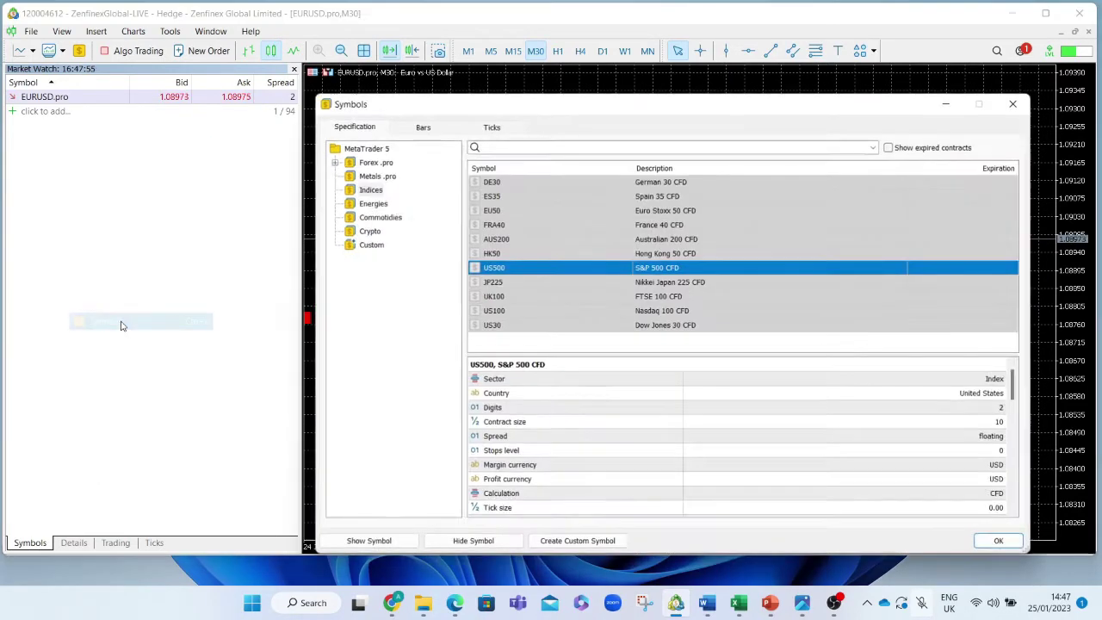
Add EURCAD.pro and USDJPY.pro from Forex .pro > Majors .pro, then close Symbols
double_click(381, 164)
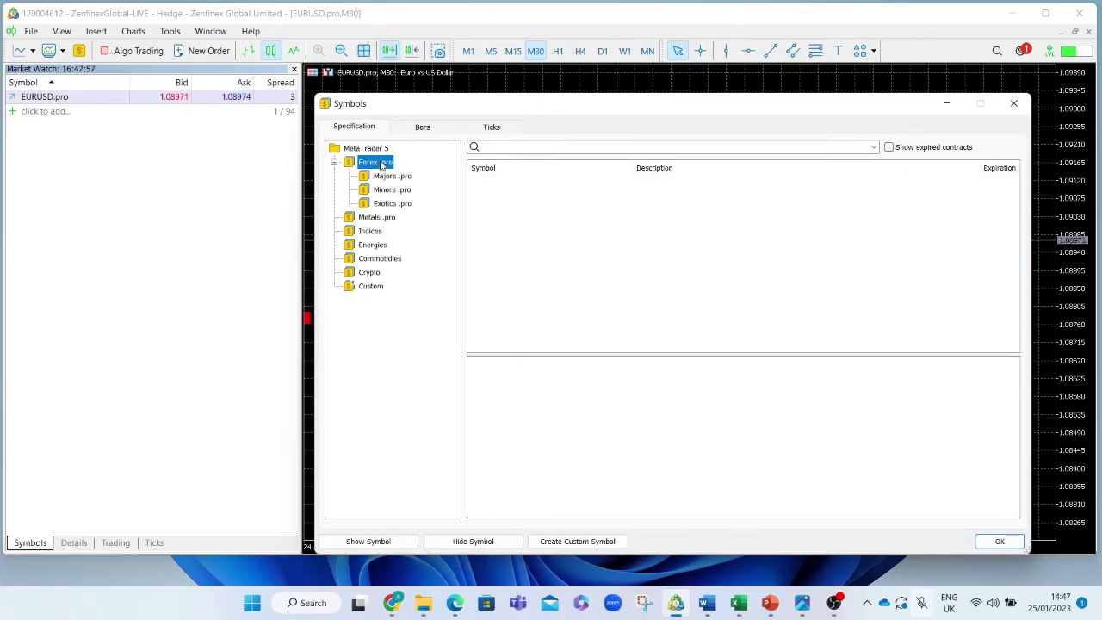
click(389, 175)
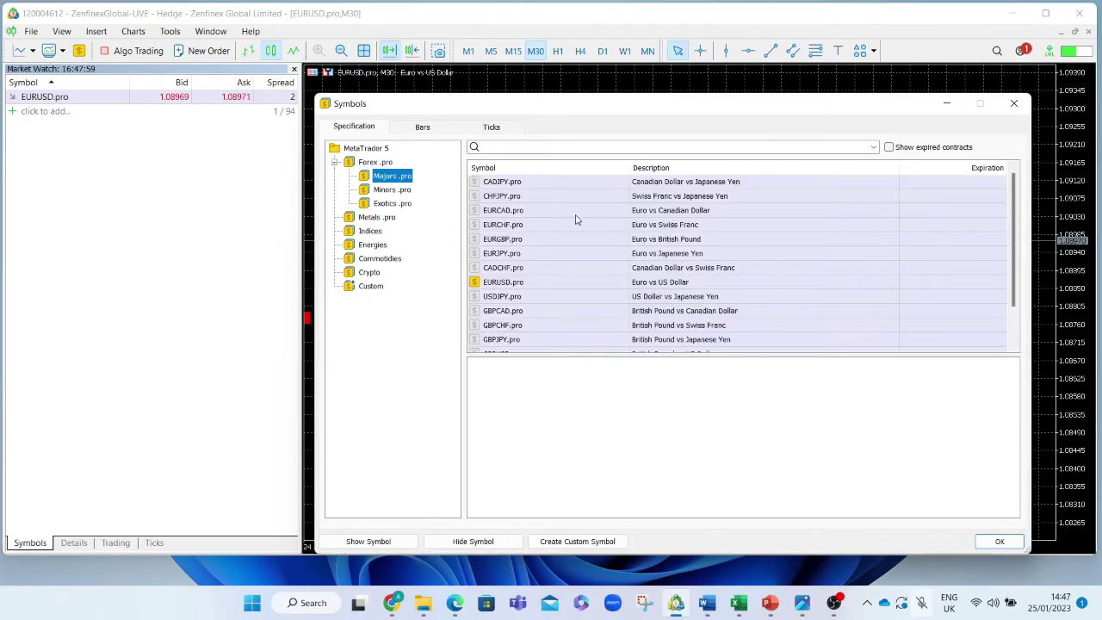
double_click(476, 214)
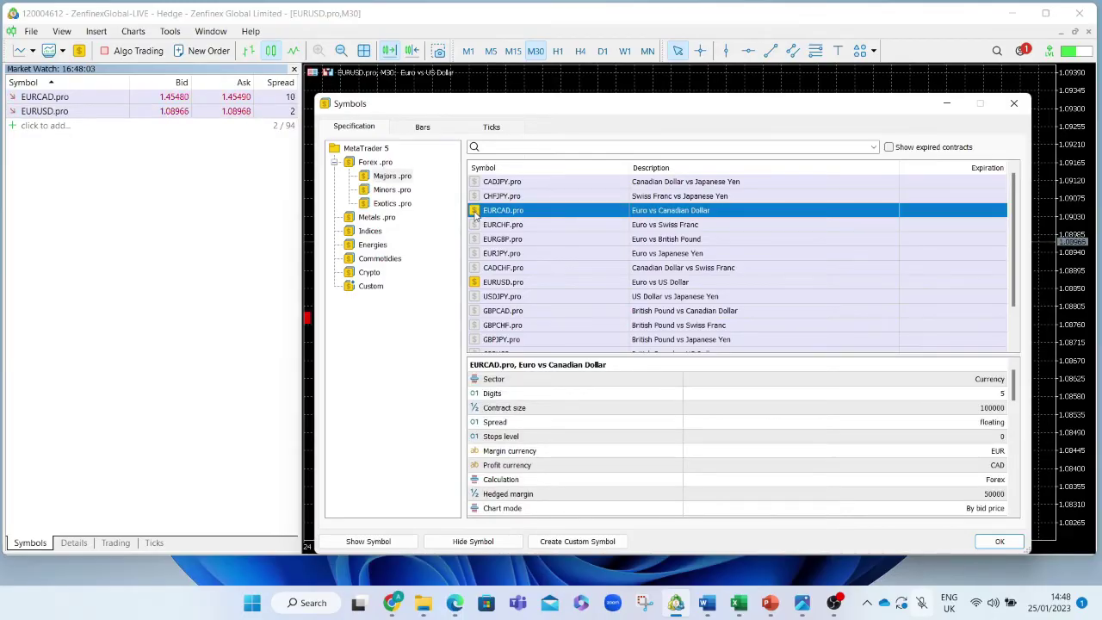
double_click(473, 298)
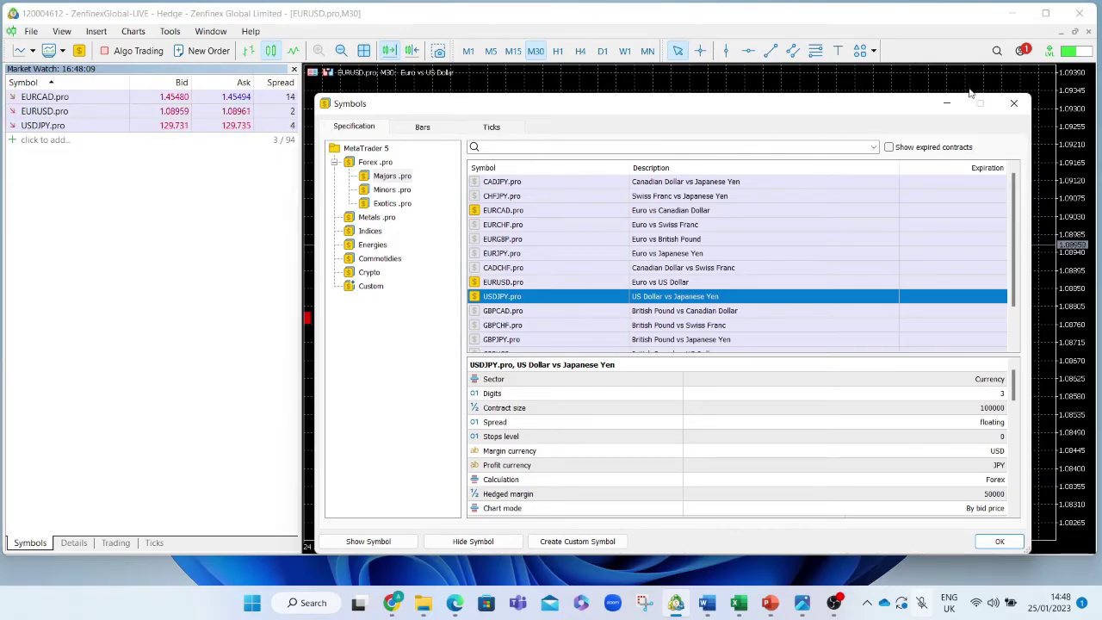
click(1014, 103)
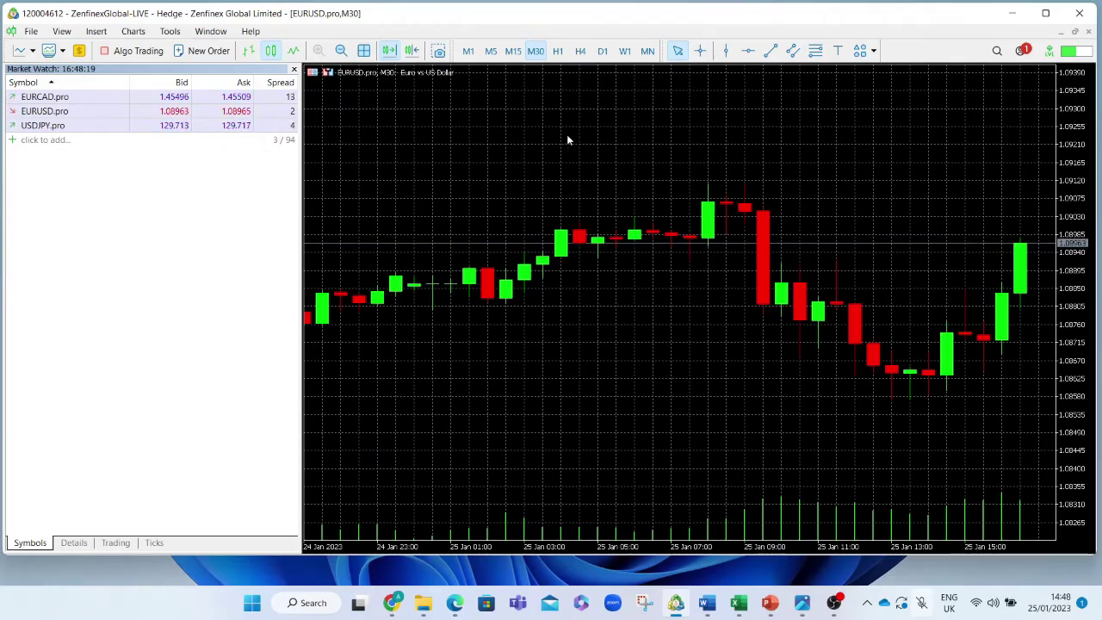
Drop EURCAD.pro, then USDJPY.pro, from Market Watch onto the open M30 chart
click(77, 103)
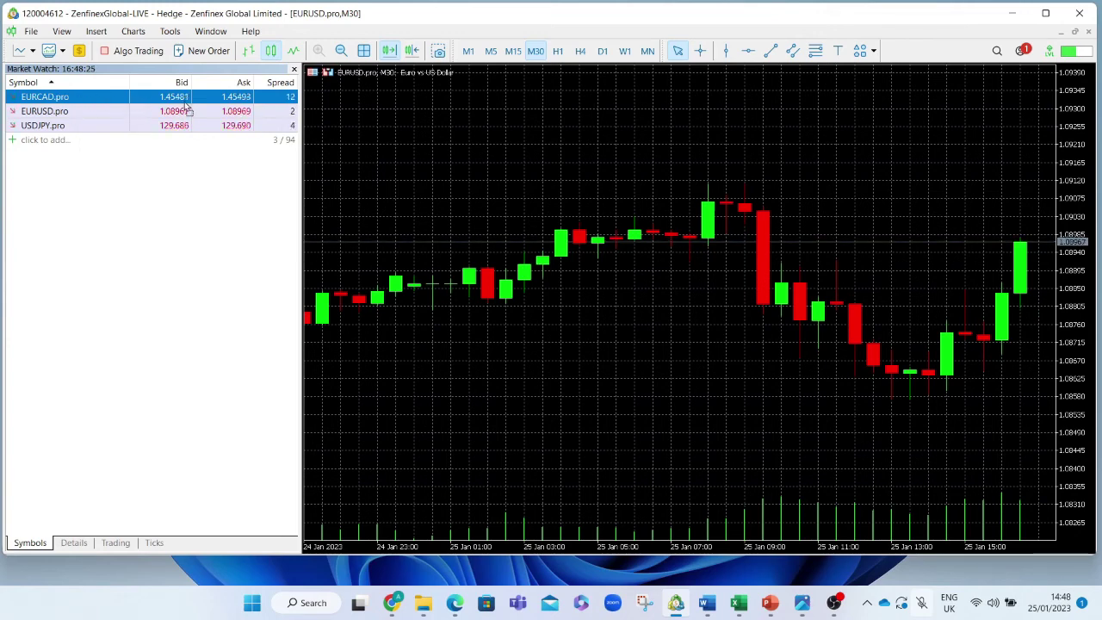
drag(422, 114, 435, 114)
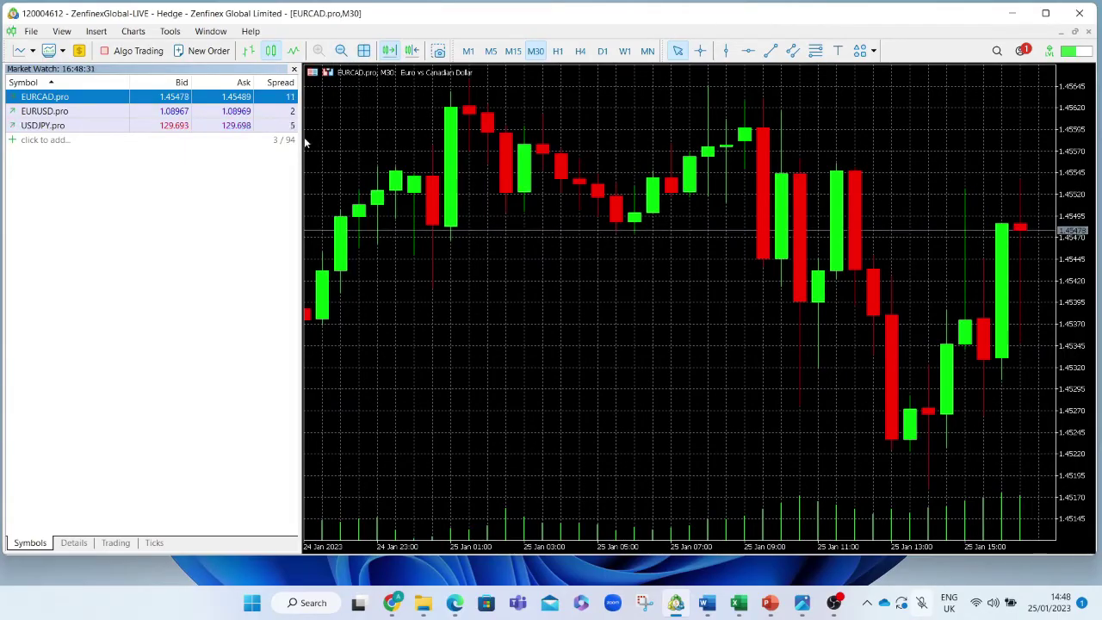
click(91, 128)
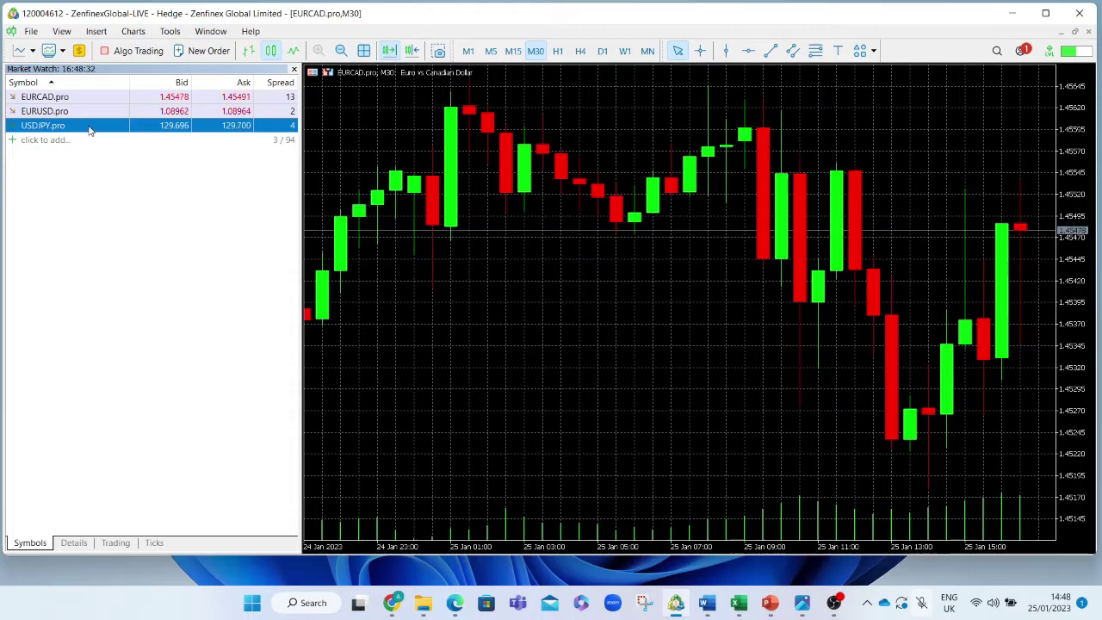
drag(240, 131, 441, 127)
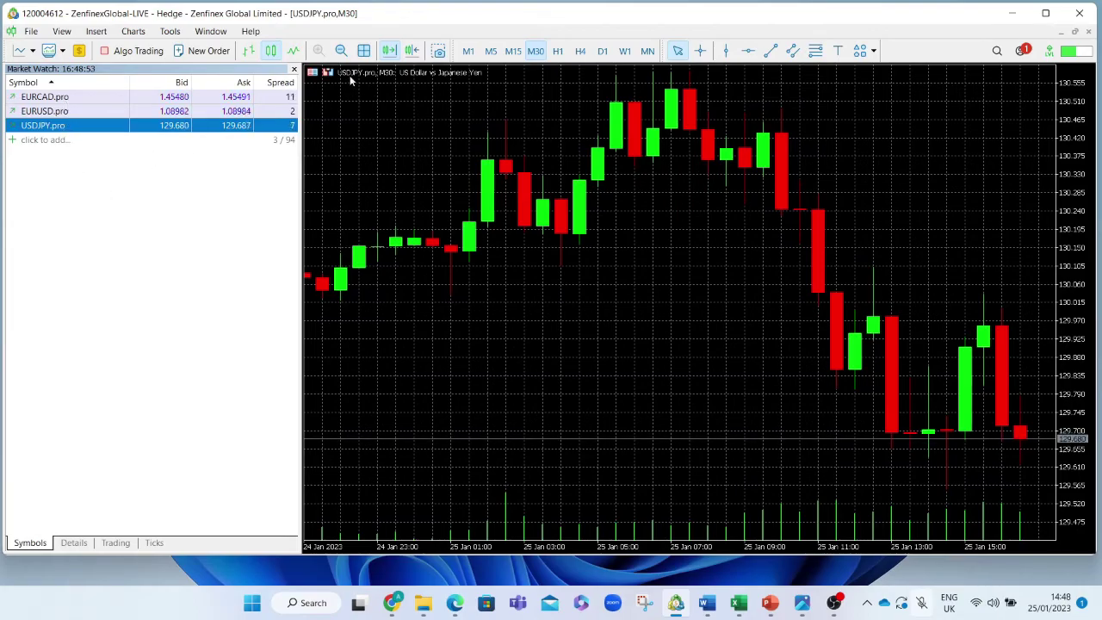
Open EURUSD.pro and EURCAD.pro each in a new chart window
click(90, 111)
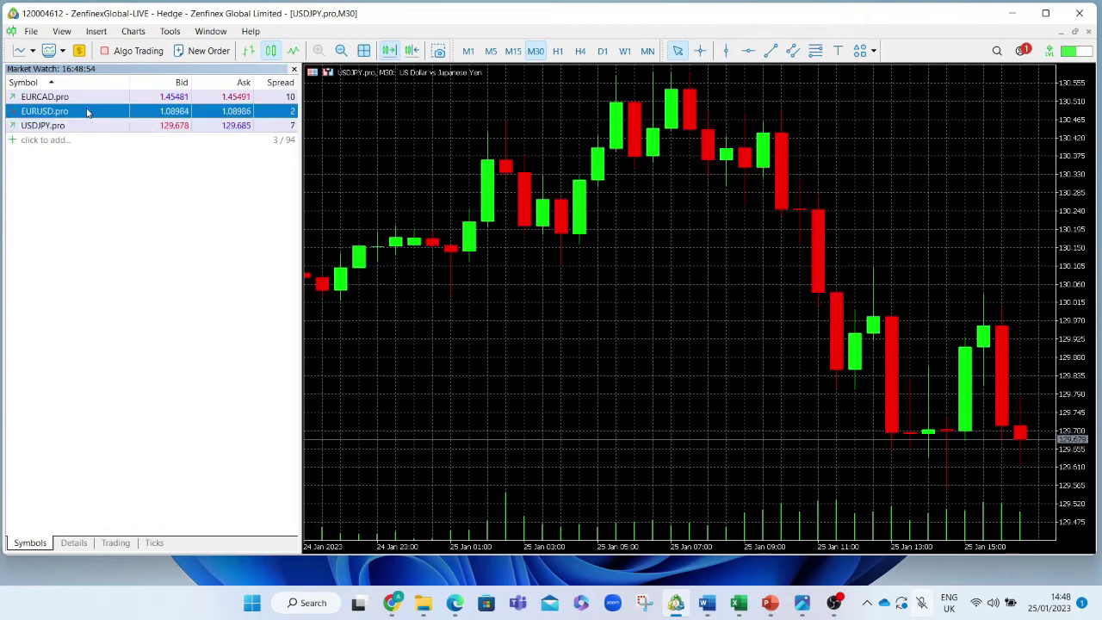
right_click(89, 112)
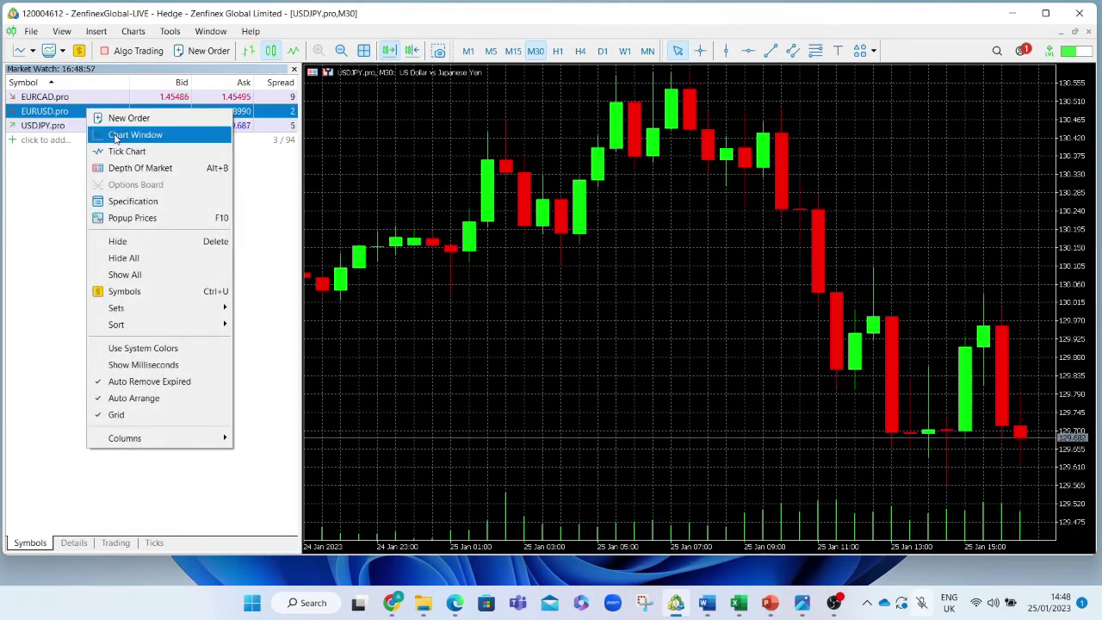
click(115, 136)
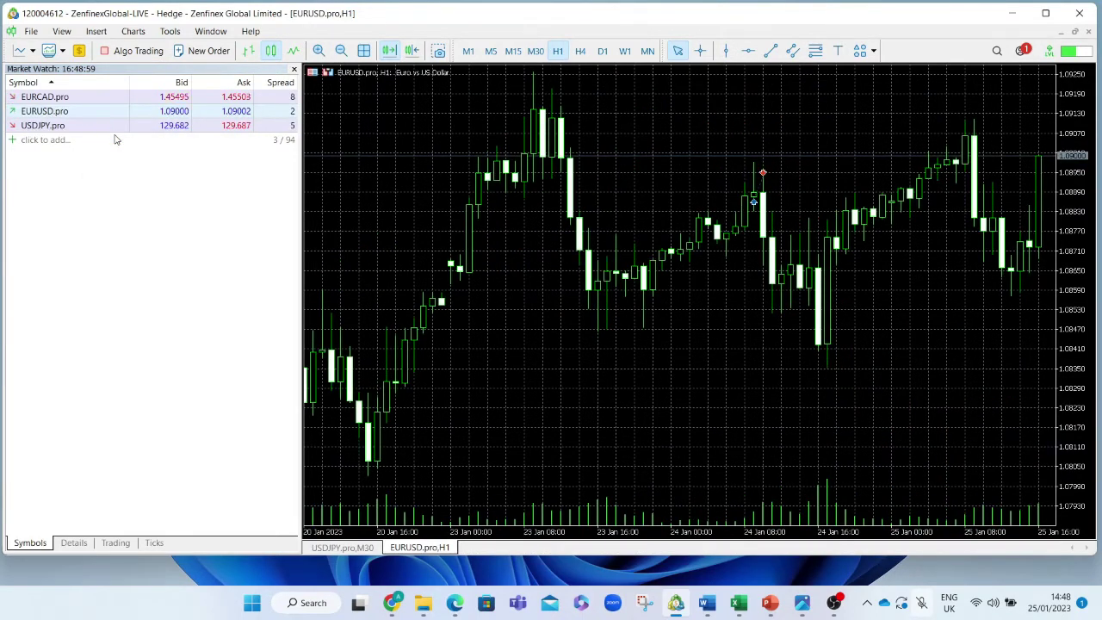
right_click(102, 101)
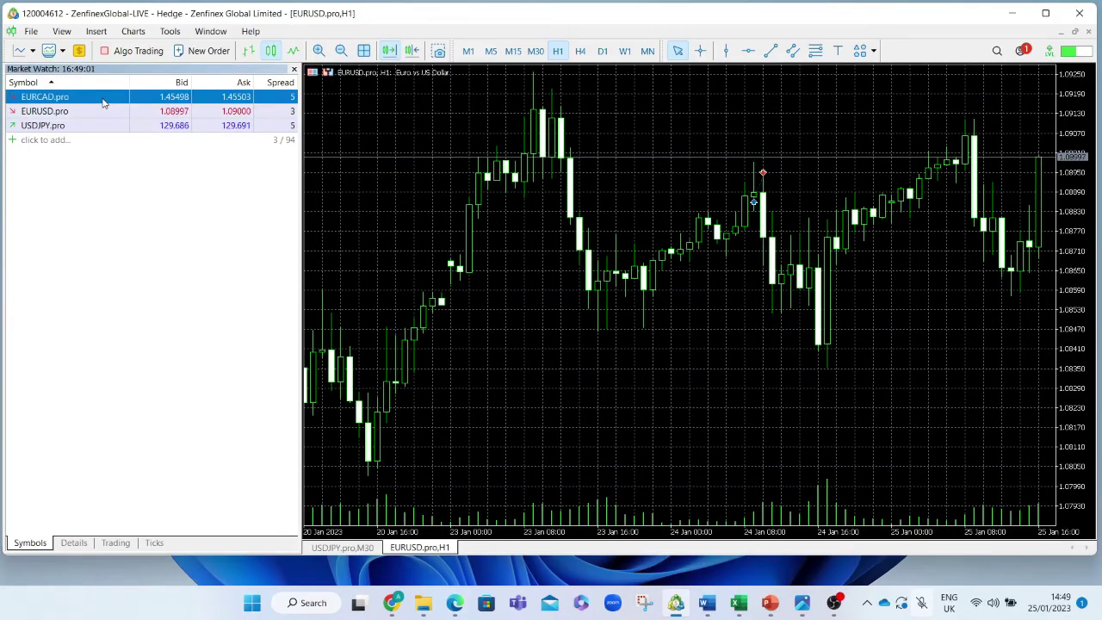
click(127, 130)
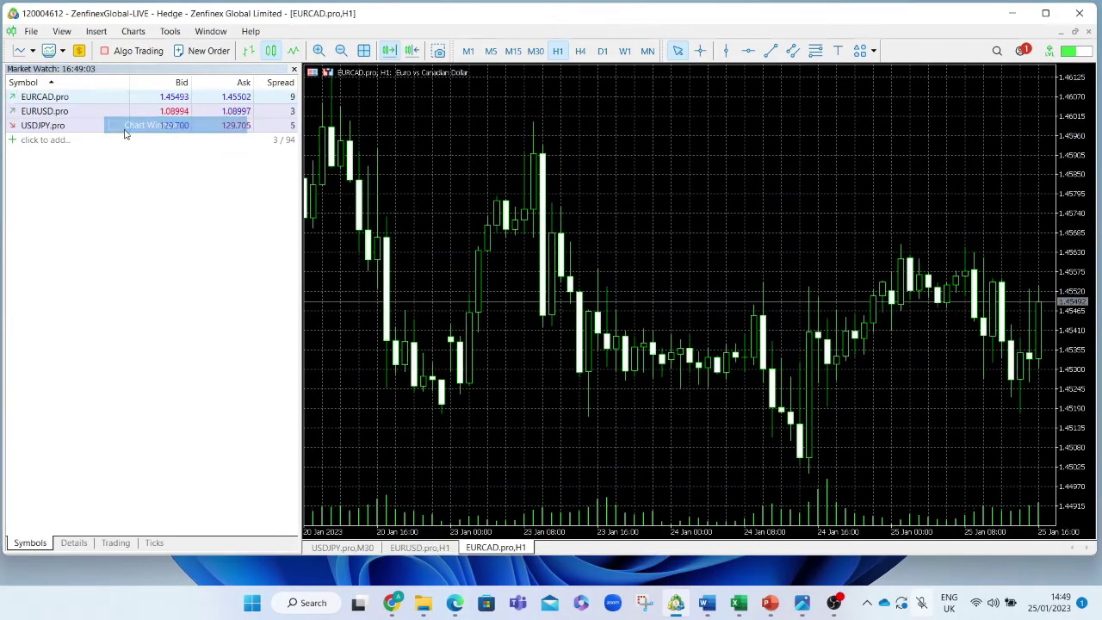
Set the EURUSD.pro chart to M30 and return to the USDJPY.pro tab
click(422, 548)
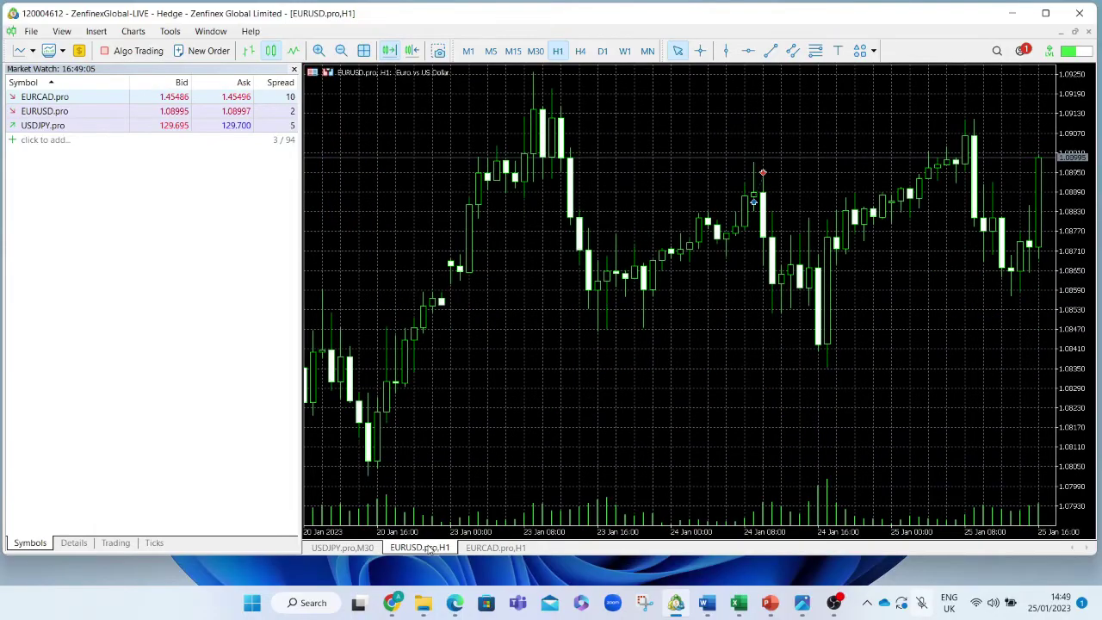
click(489, 549)
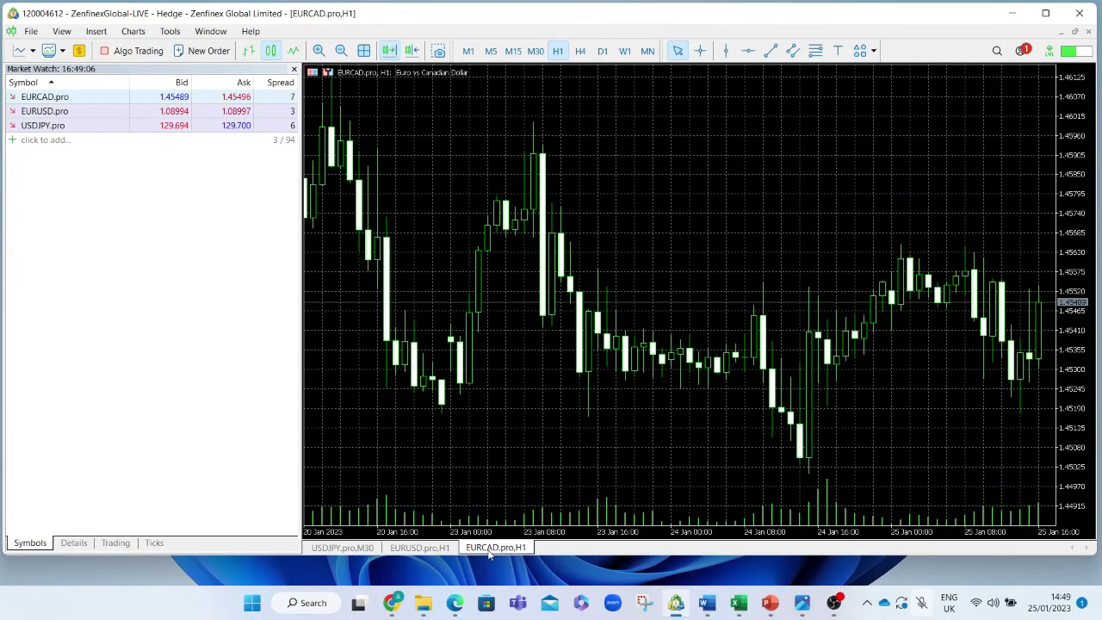
click(362, 549)
click(398, 548)
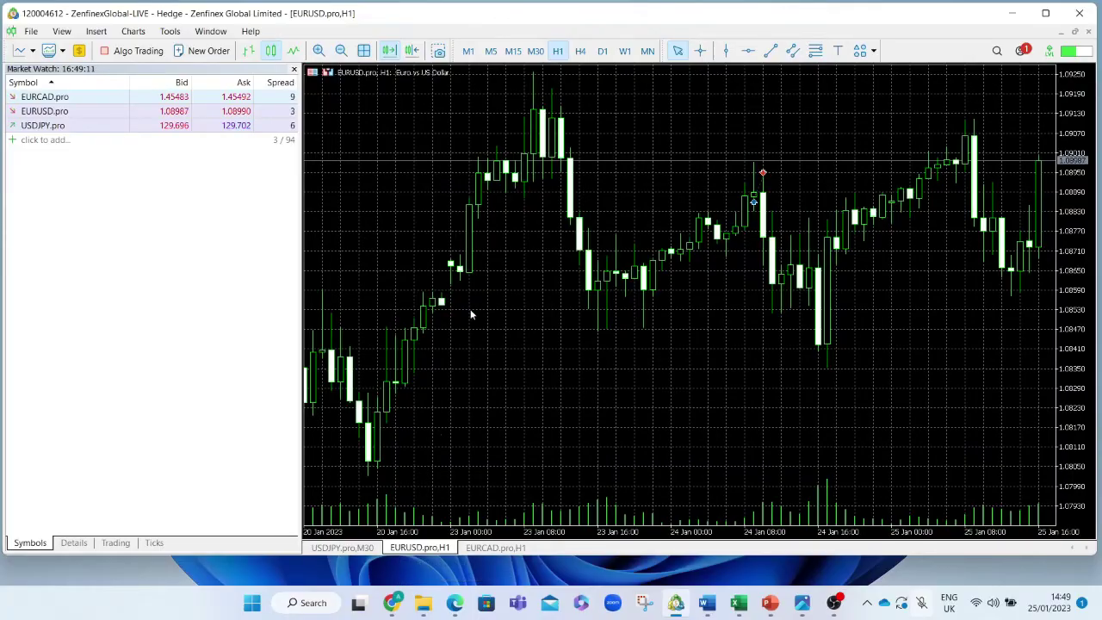
click(536, 52)
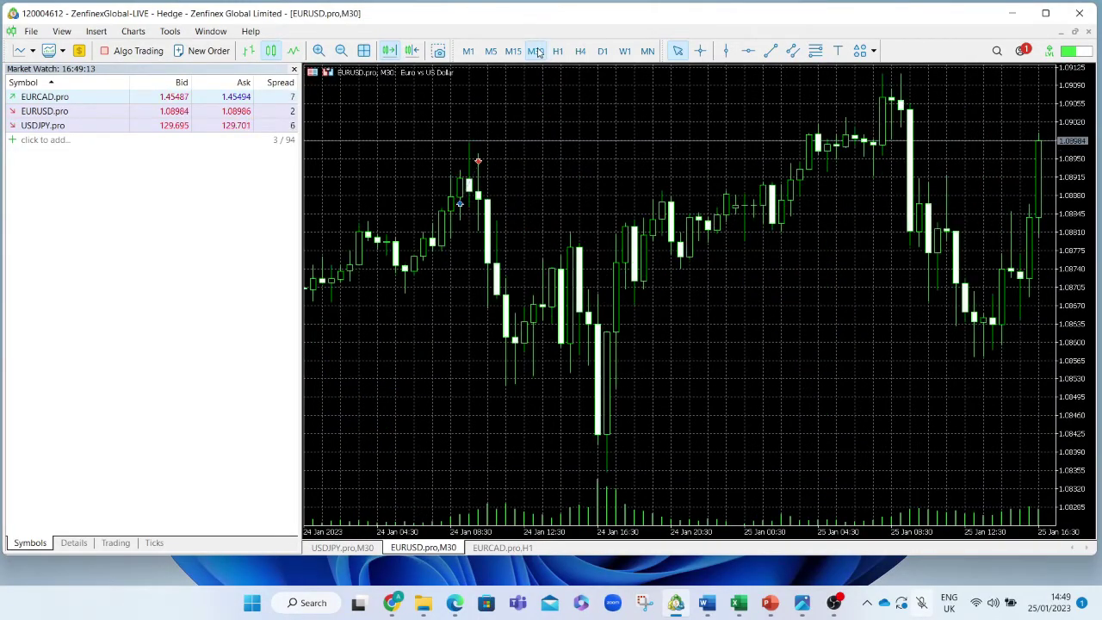
click(504, 549)
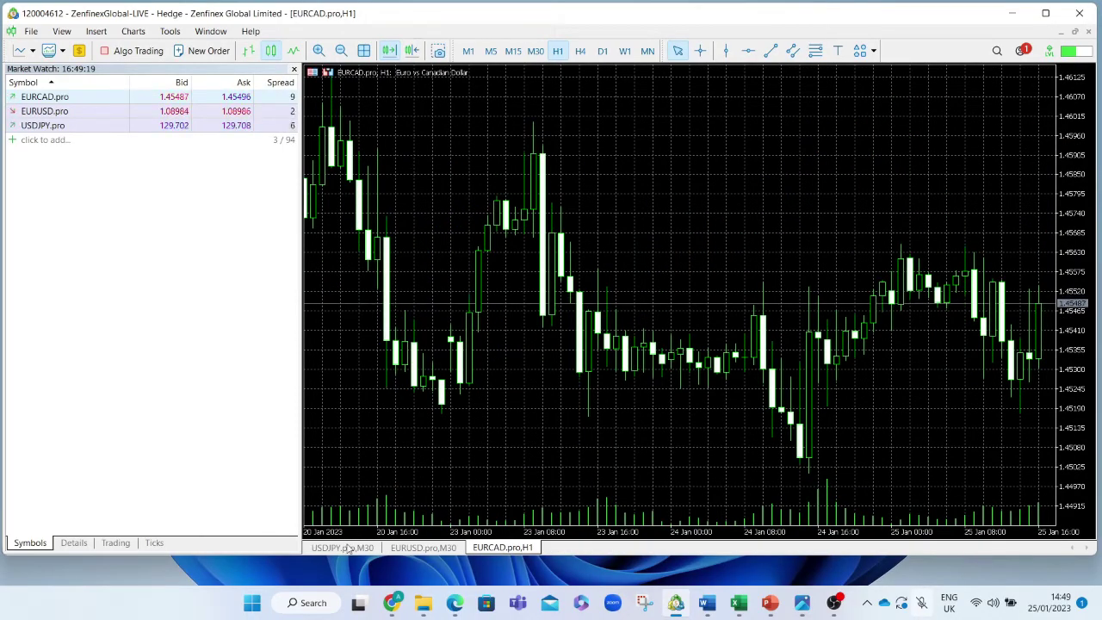
click(349, 549)
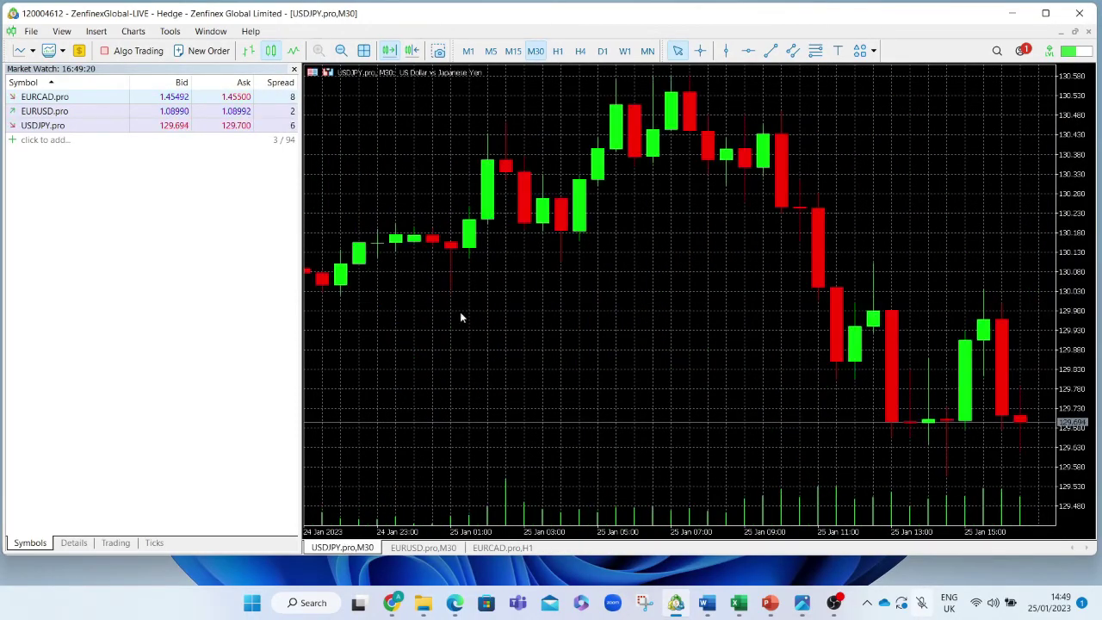
click(435, 548)
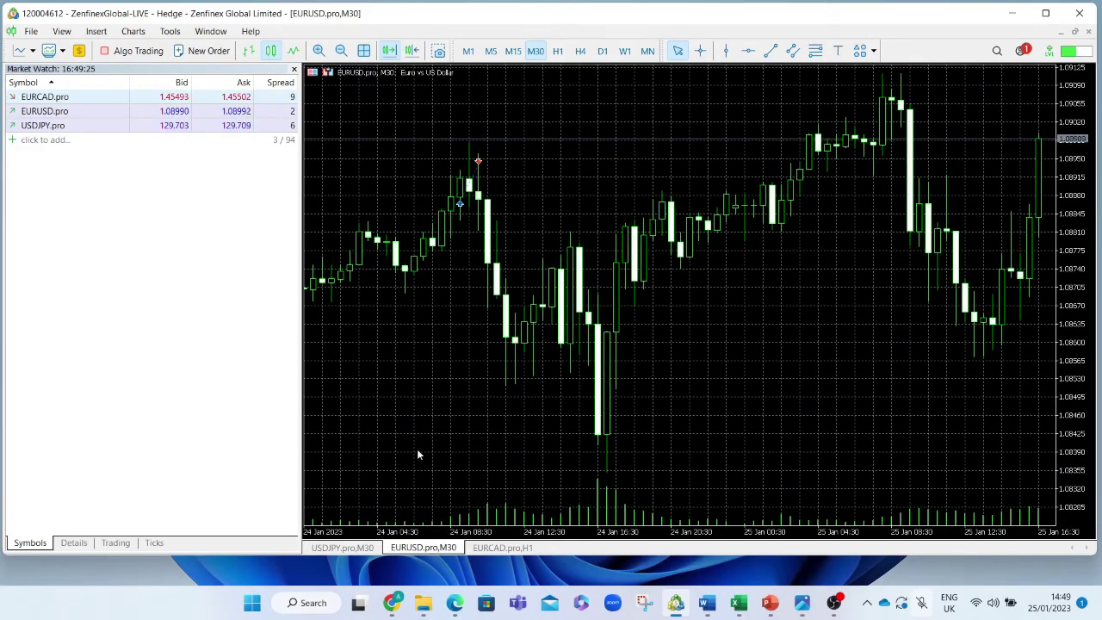
click(343, 548)
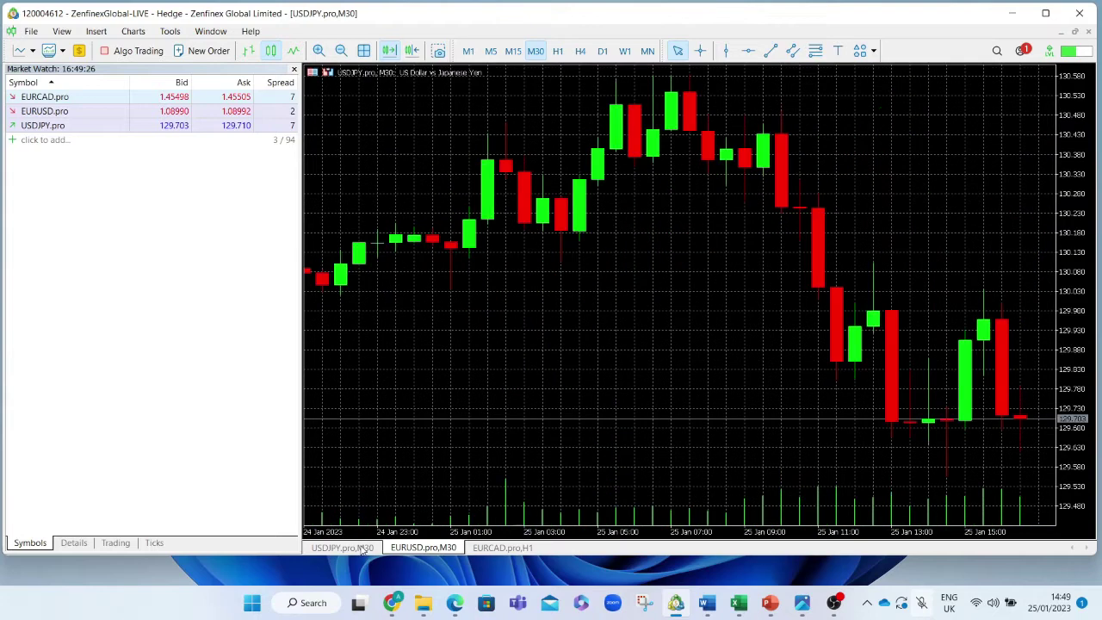
Save the USDJPY chart's styling through Templates > Save Template as 'red and green bars'
right_click(408, 142)
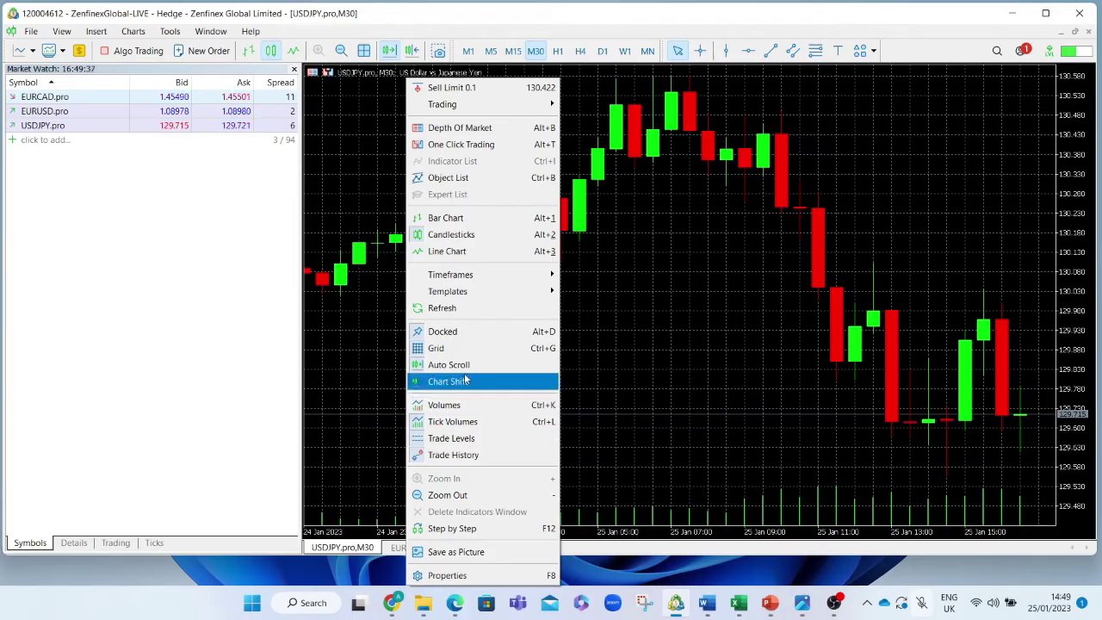
mouse_move(517, 292)
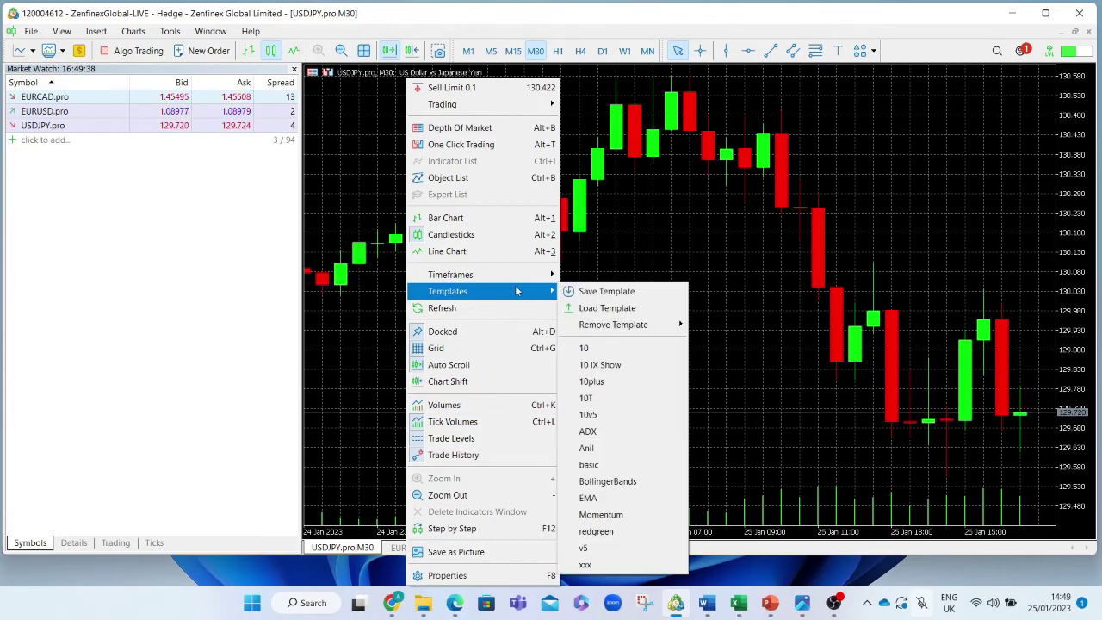
click(577, 293)
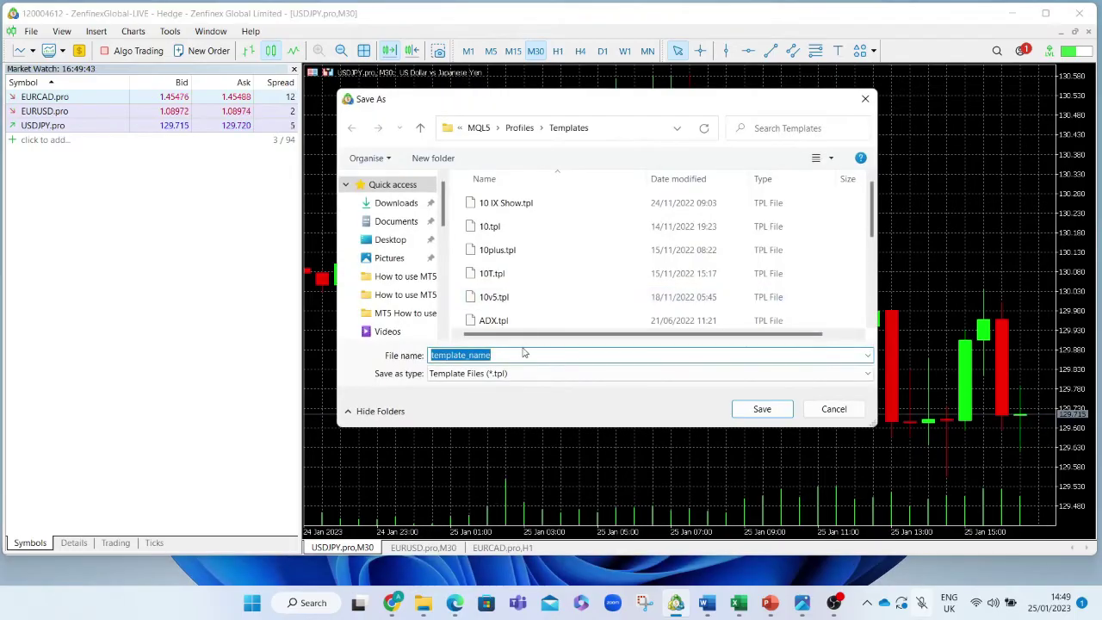
text(r)
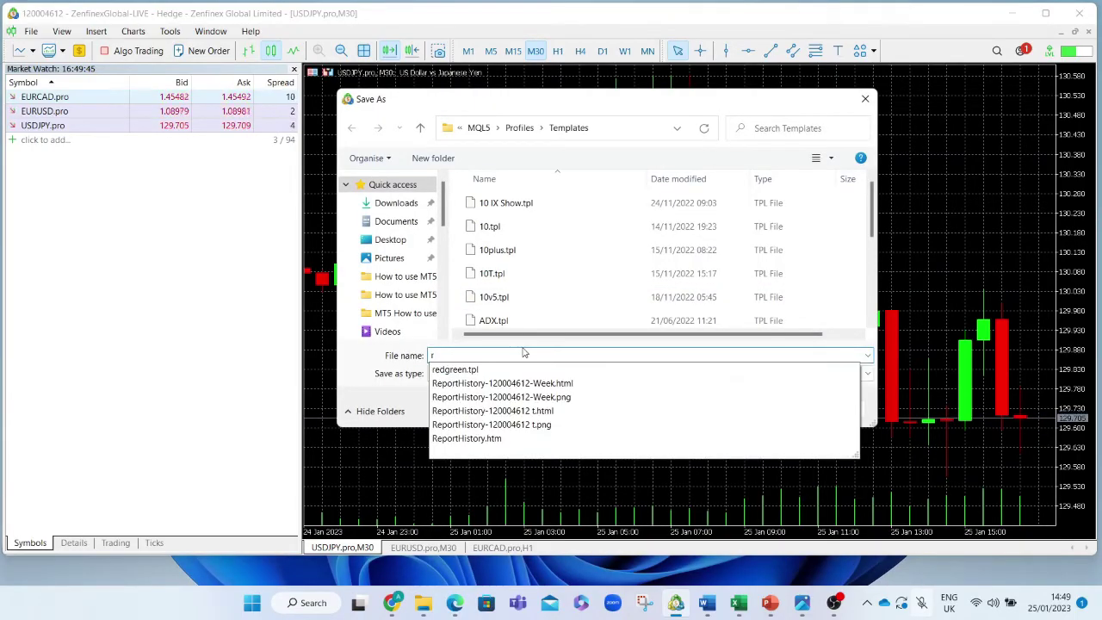
text(ed )
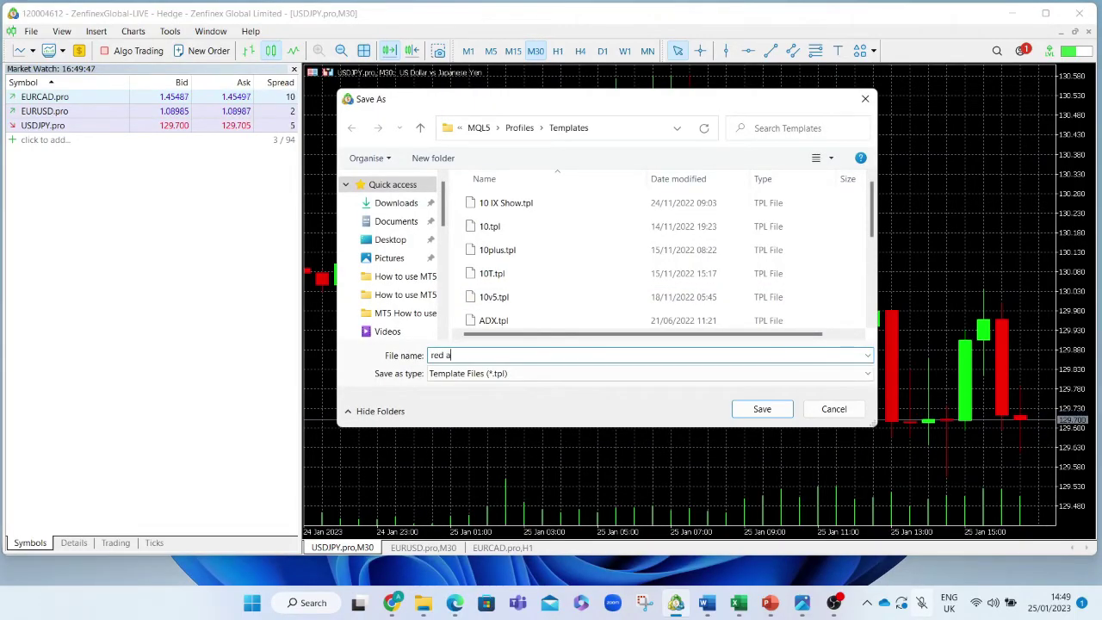
text(and gree)
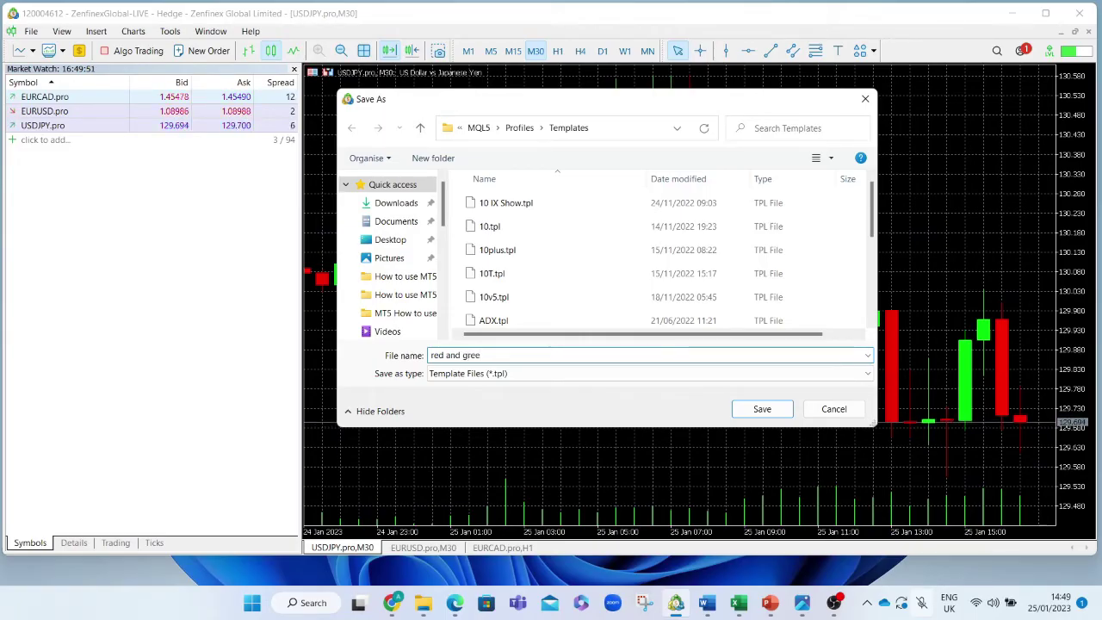
text(en bar)
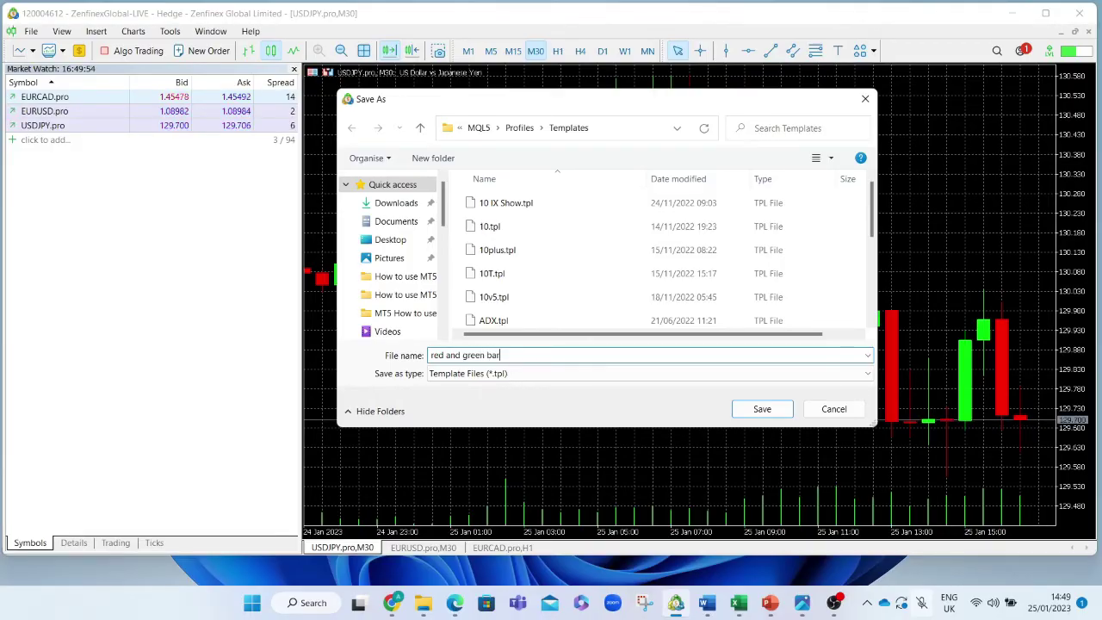
text(s)
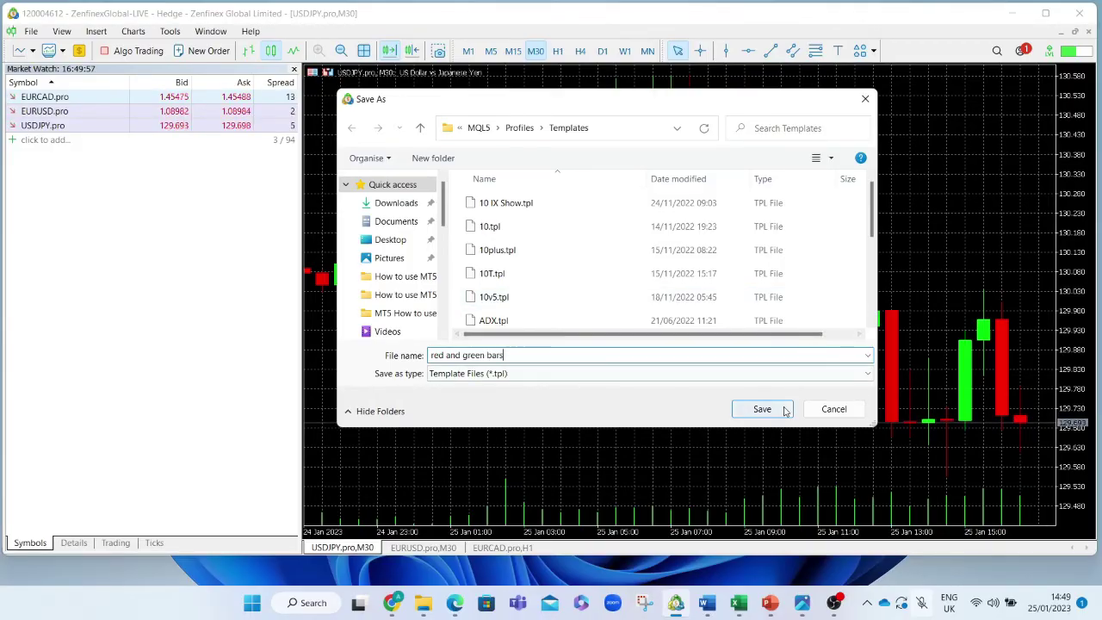
click(782, 410)
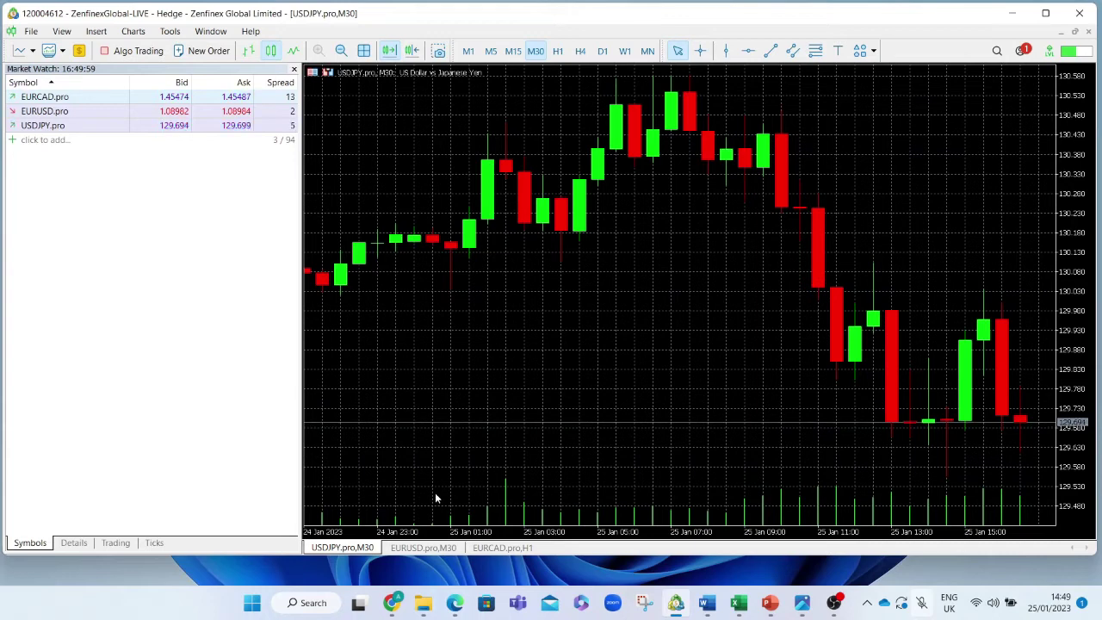
Apply the 'red and green bars' template to the EURUSD.pro chart
click(422, 548)
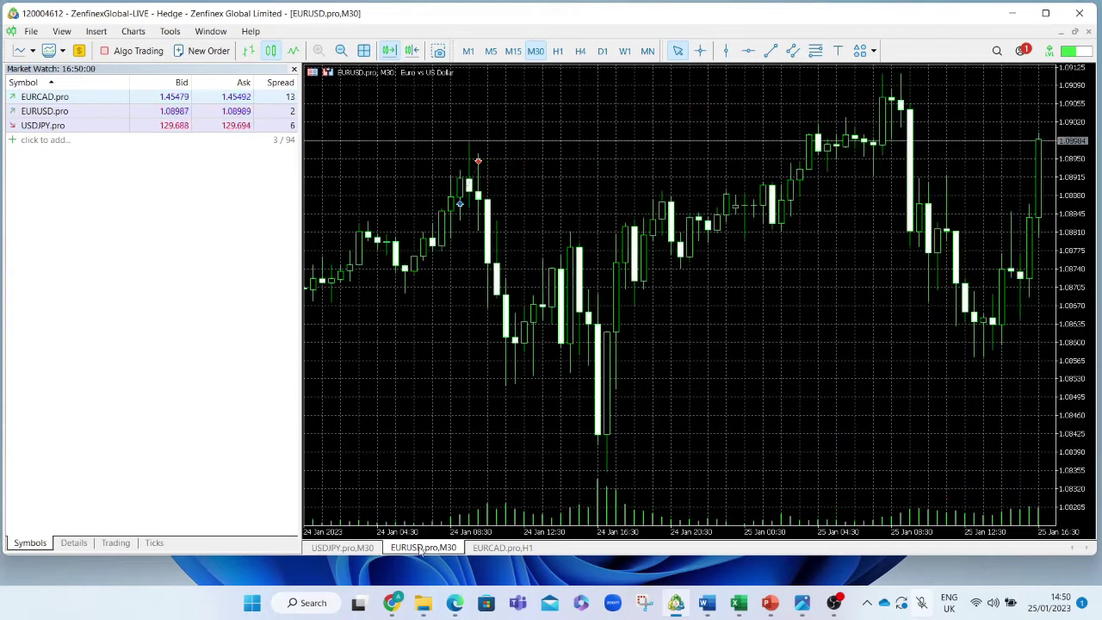
right_click(396, 381)
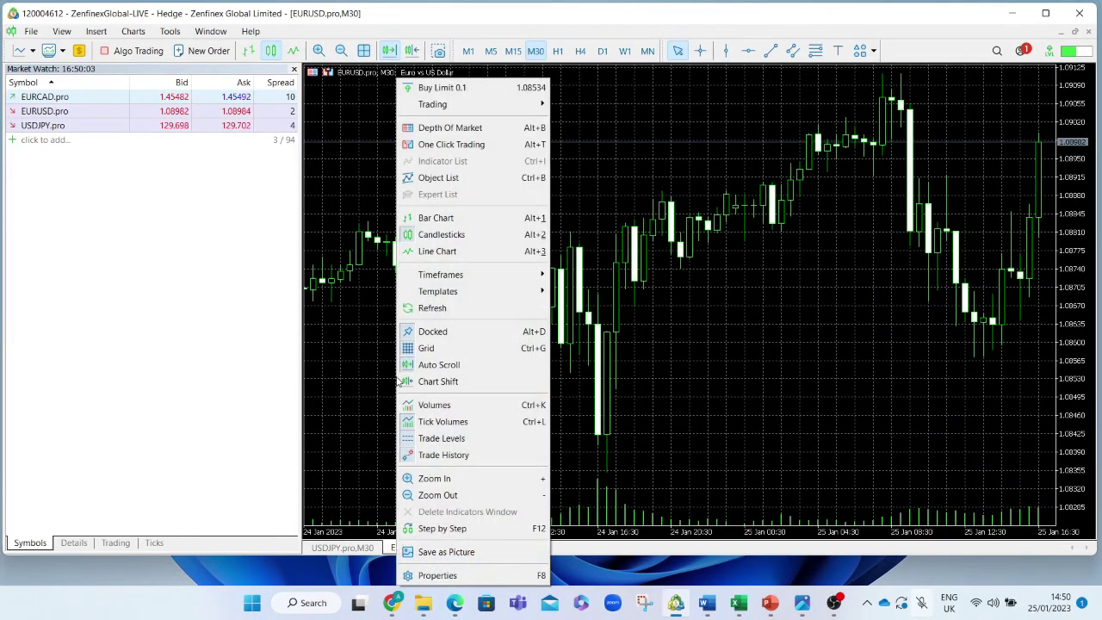
mouse_move(504, 300)
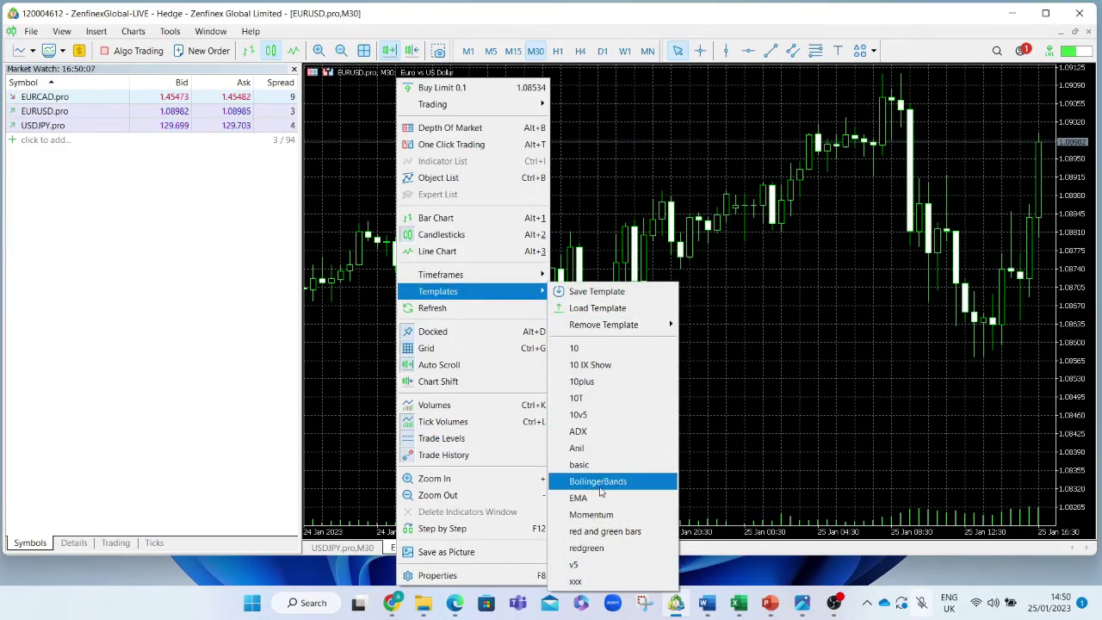
click(586, 533)
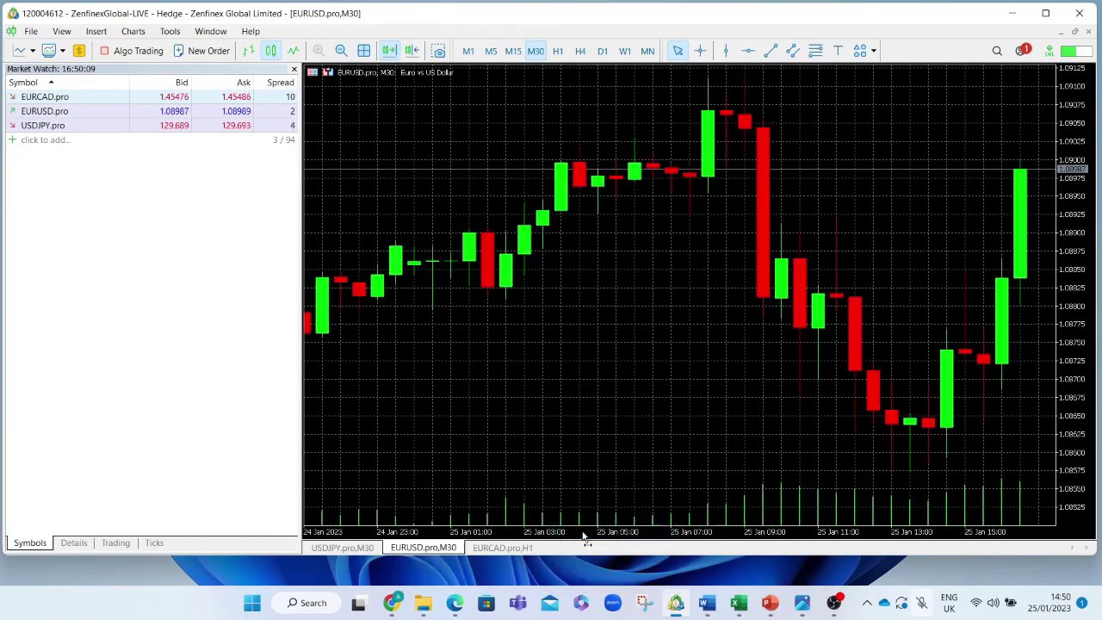
Apply the same template to the EURCAD.pro chart, then return to the USDJPY tab
click(513, 548)
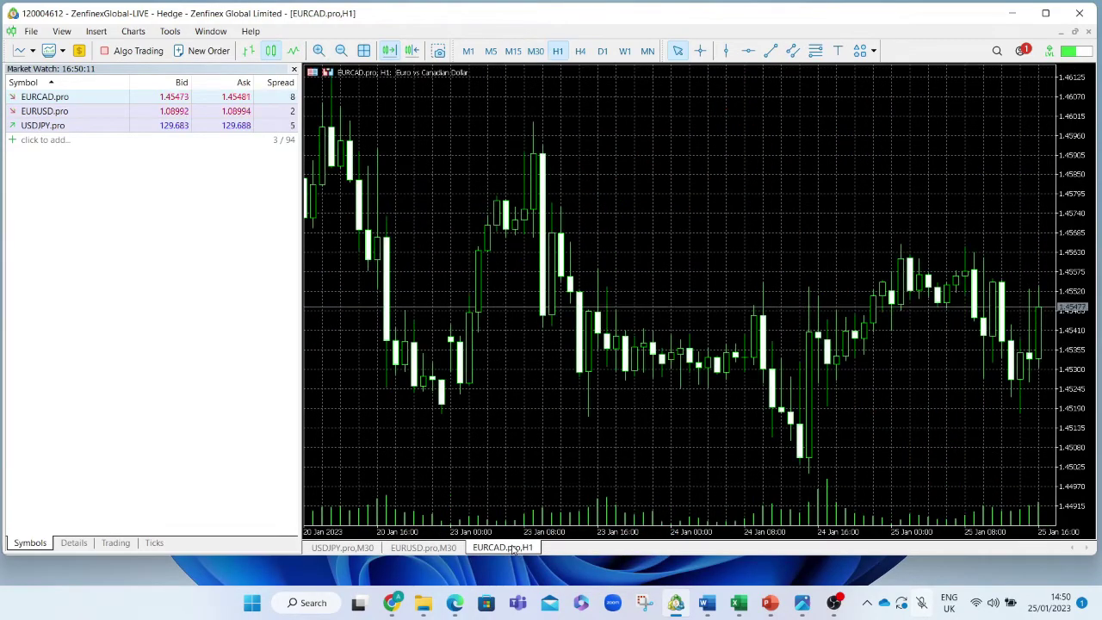
right_click(450, 136)
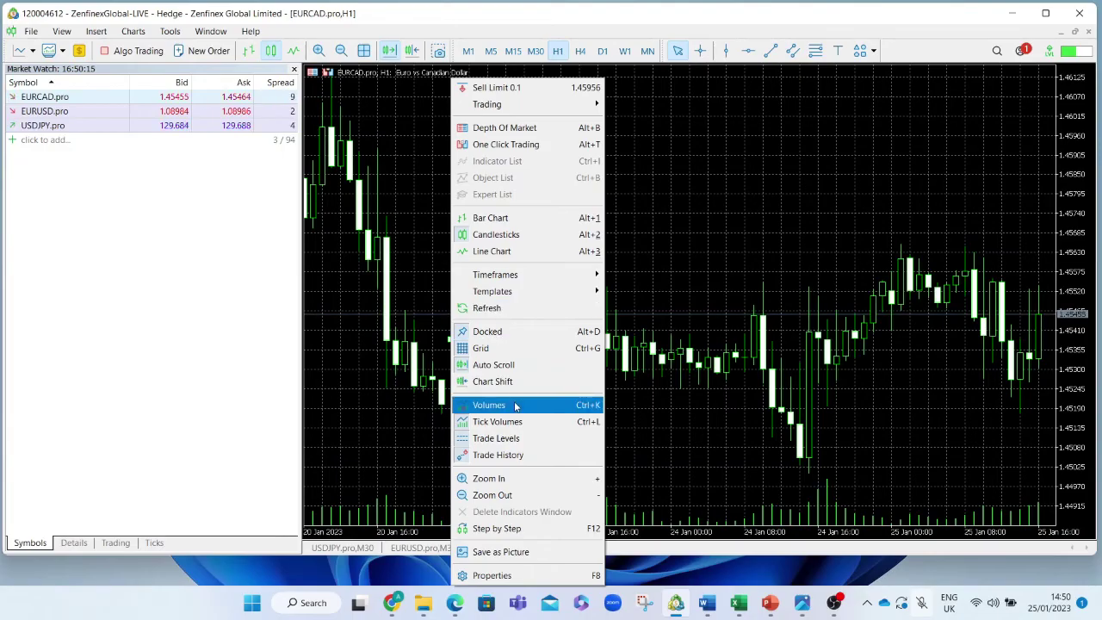
mouse_move(551, 291)
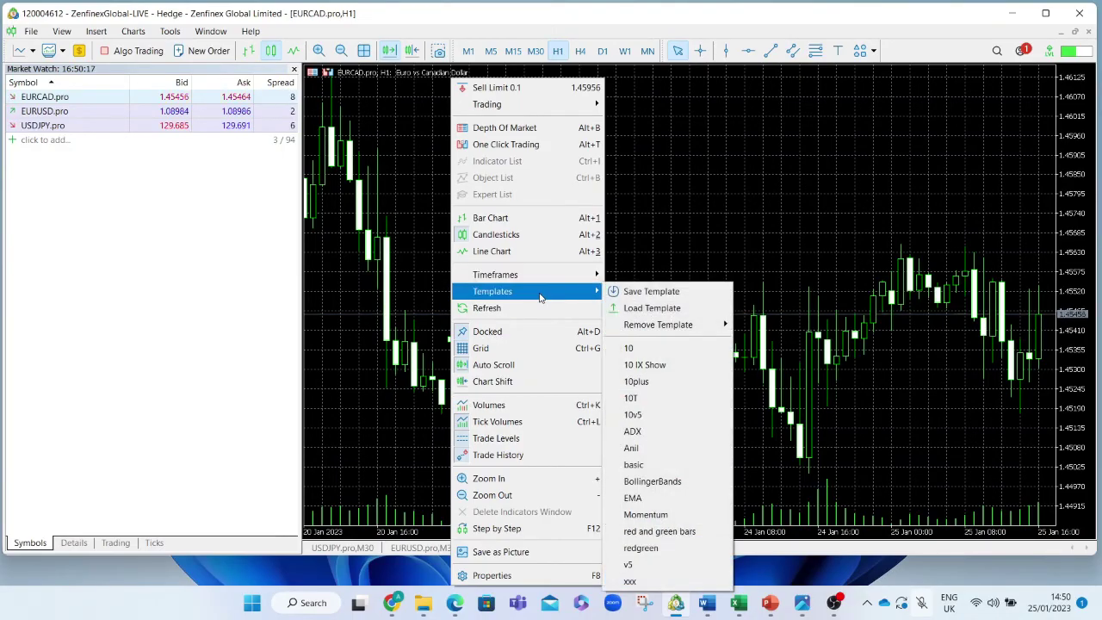
click(680, 533)
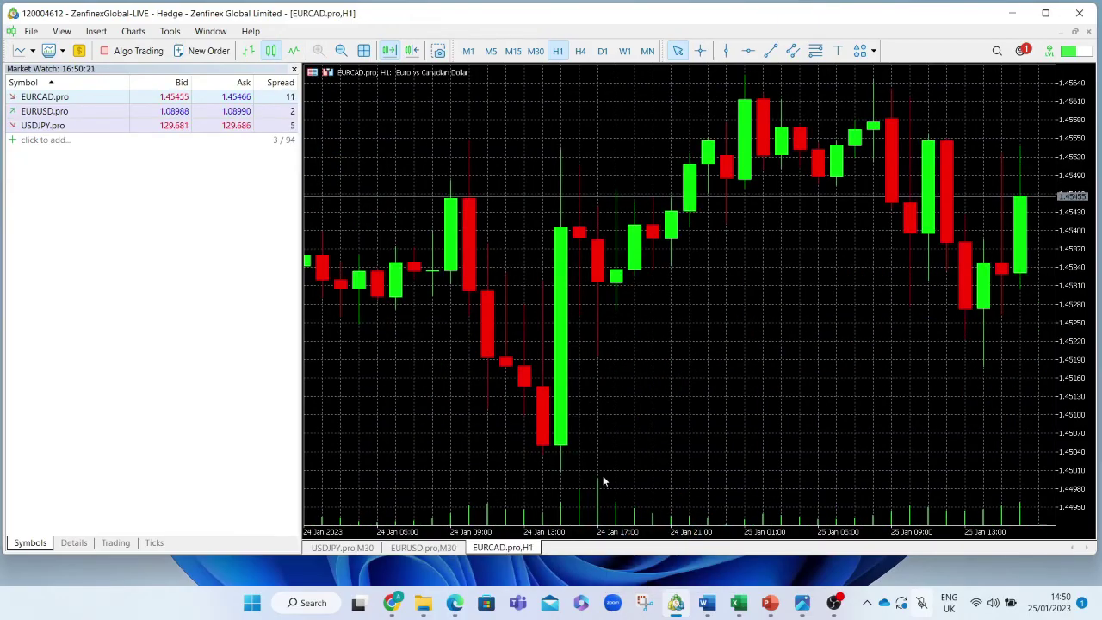
click(448, 548)
click(358, 548)
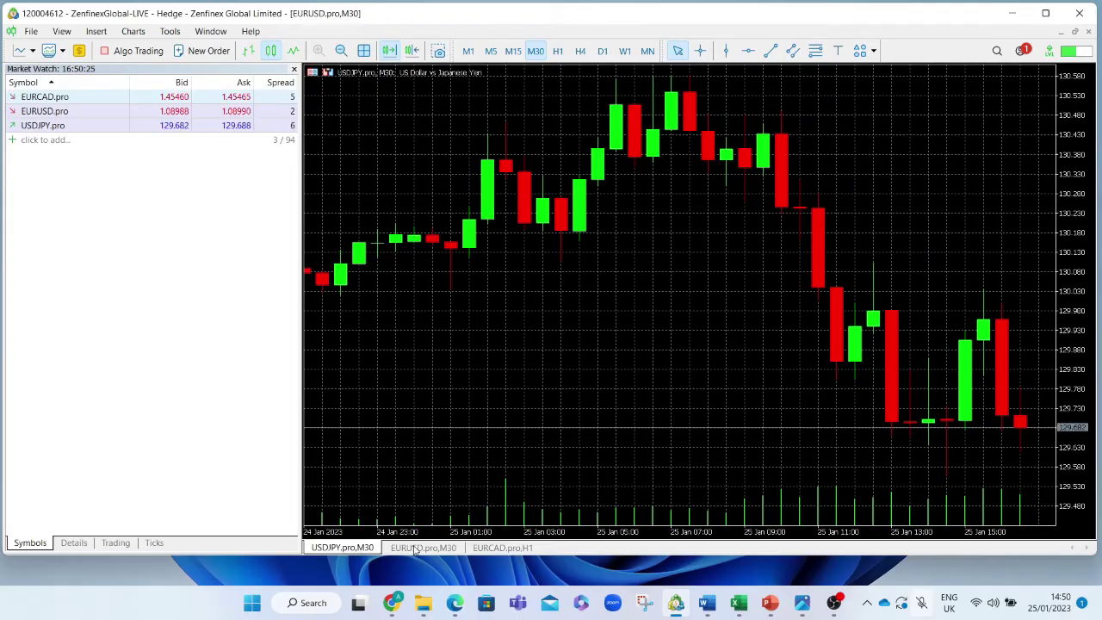
Arrange the three charts as tiles, then horizontal strips, then vertical columns
click(415, 549)
click(208, 31)
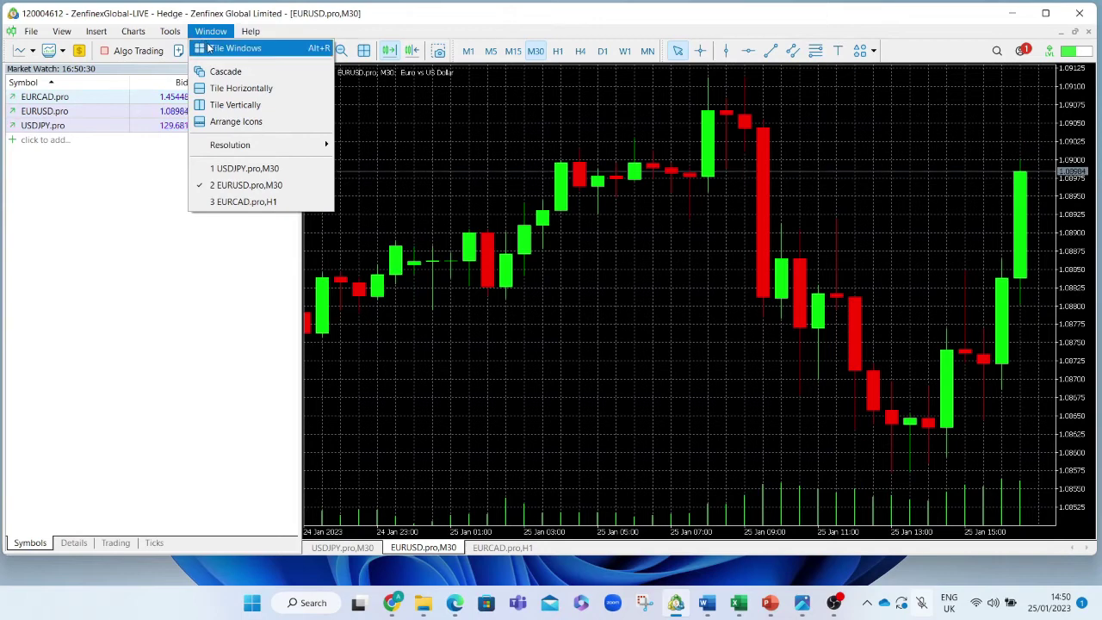
click(208, 48)
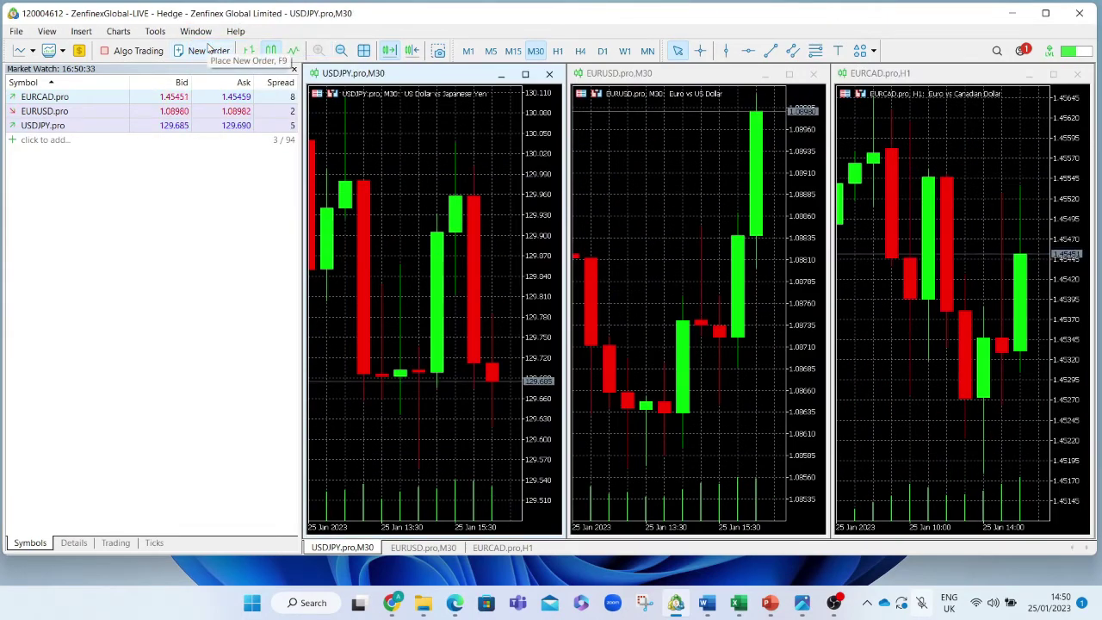
click(205, 33)
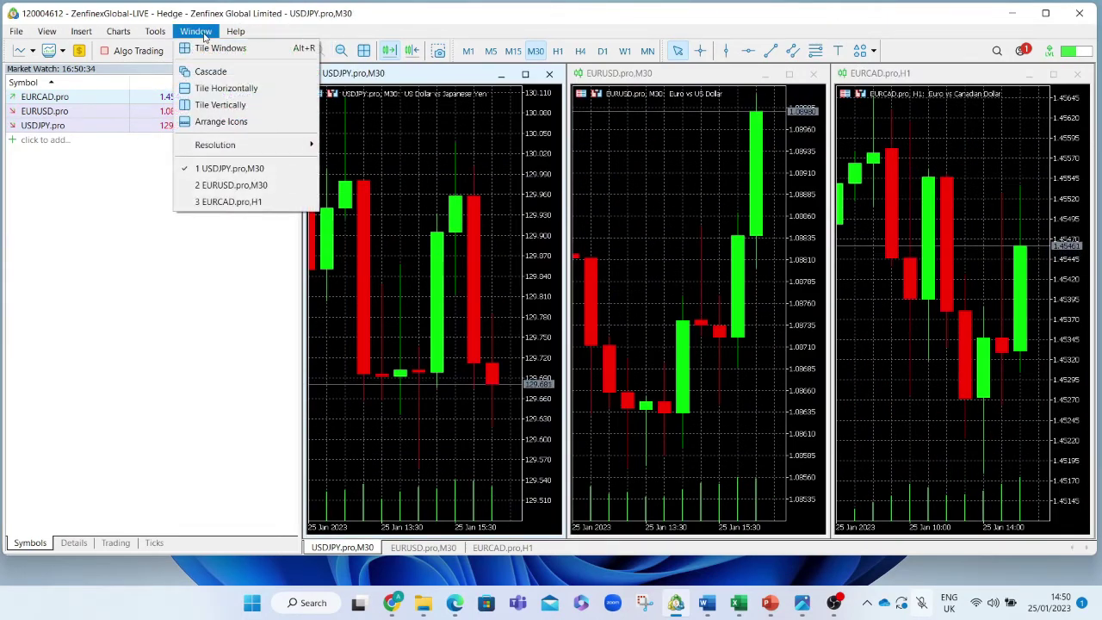
click(225, 90)
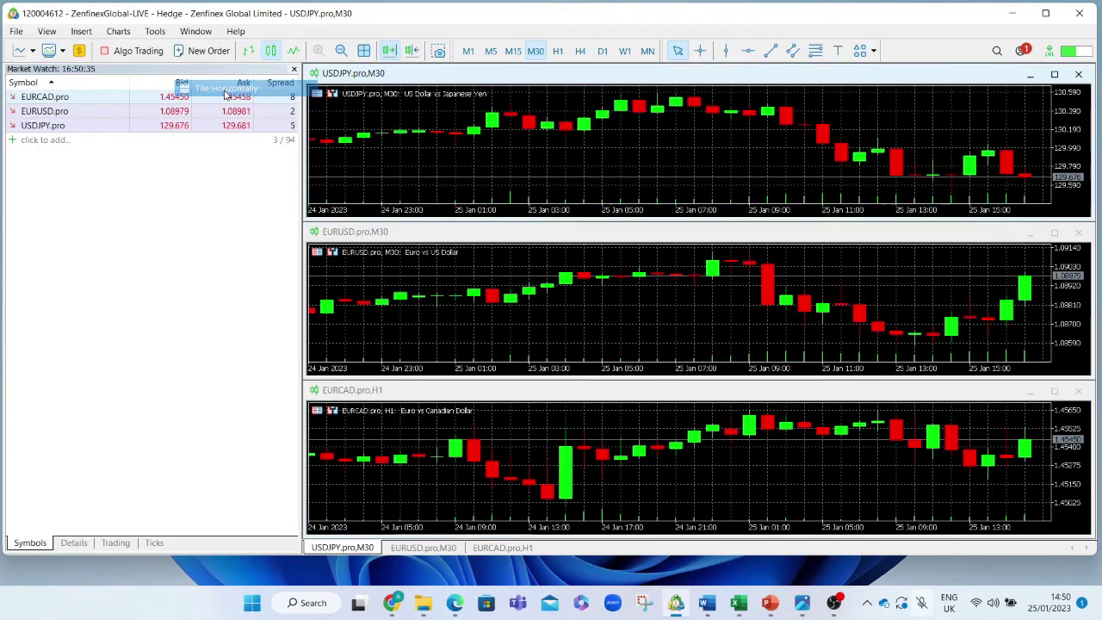
click(203, 33)
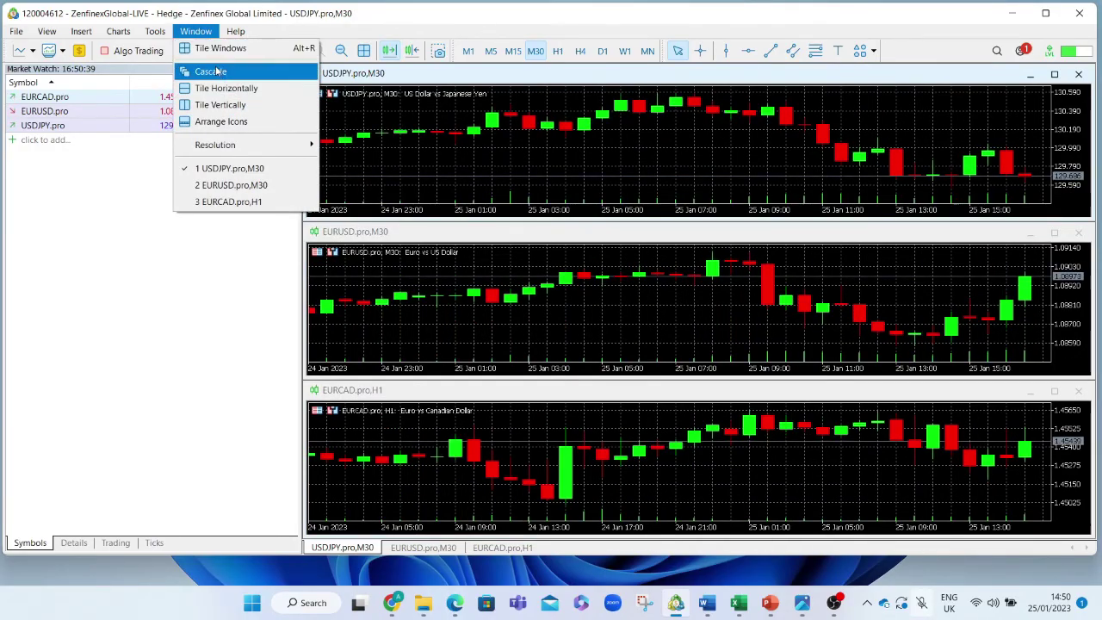
click(219, 105)
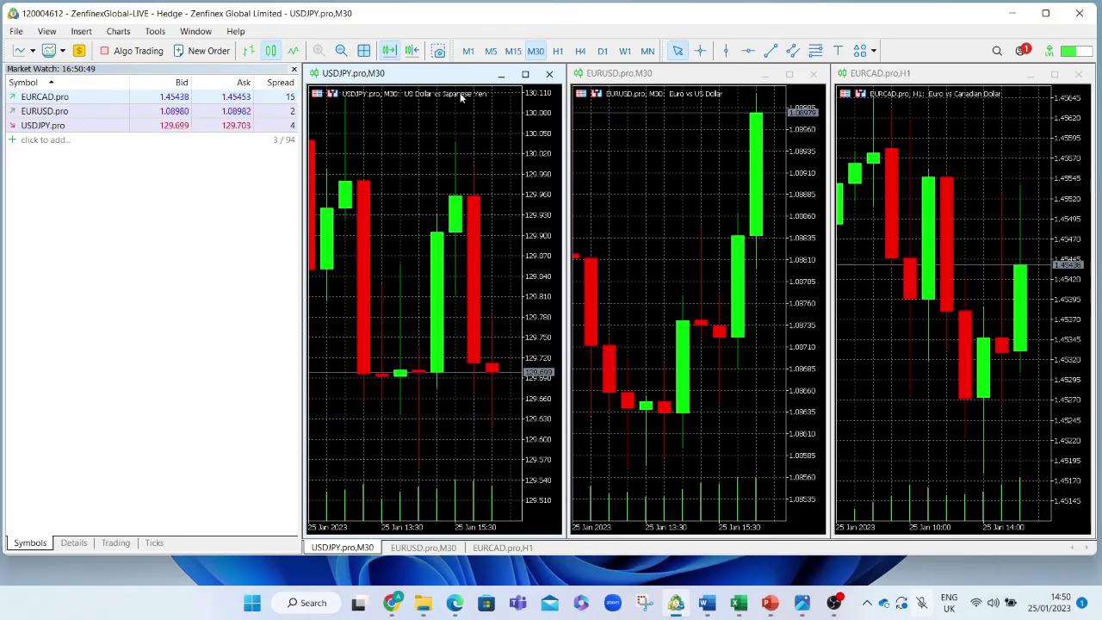
Maximise the USDJPY chart, then bring up EURUSD and EURCAD as full-size tabs
click(526, 75)
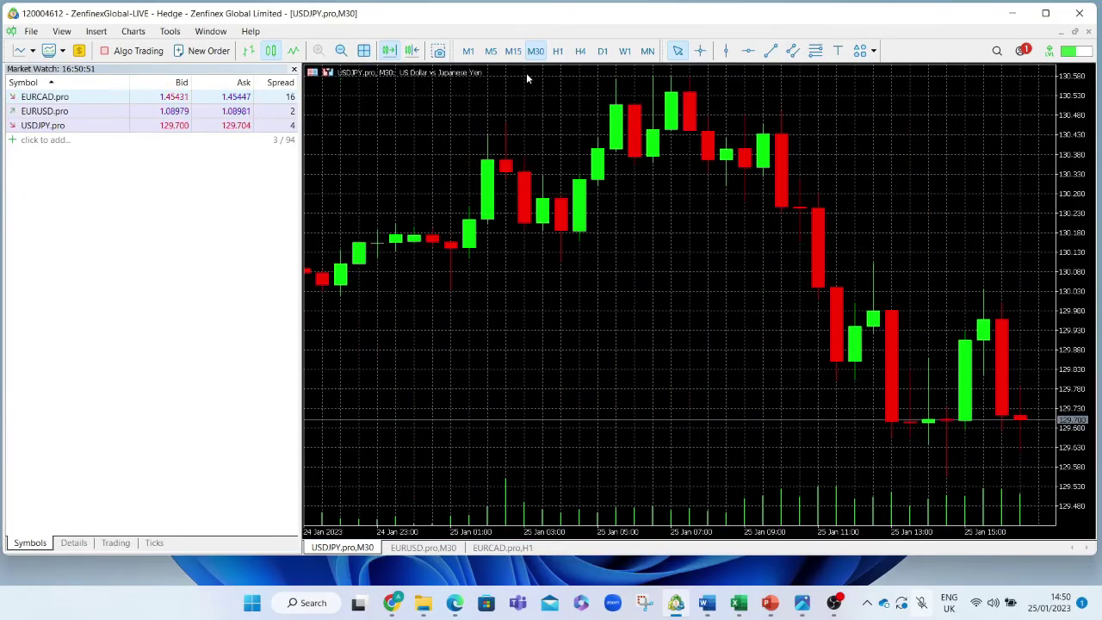
click(423, 548)
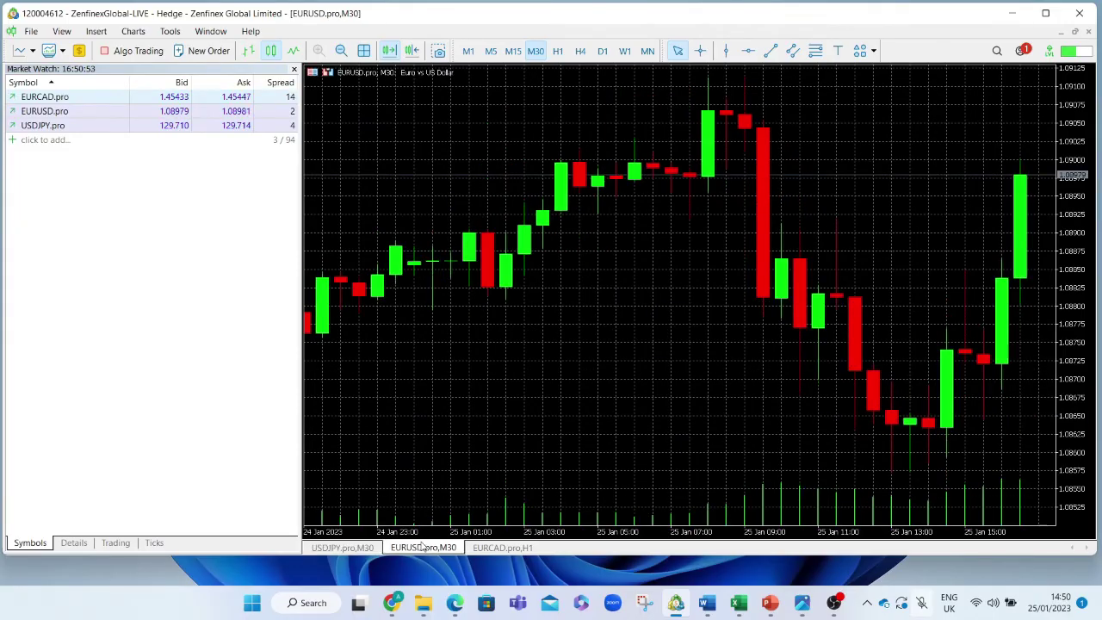
click(496, 549)
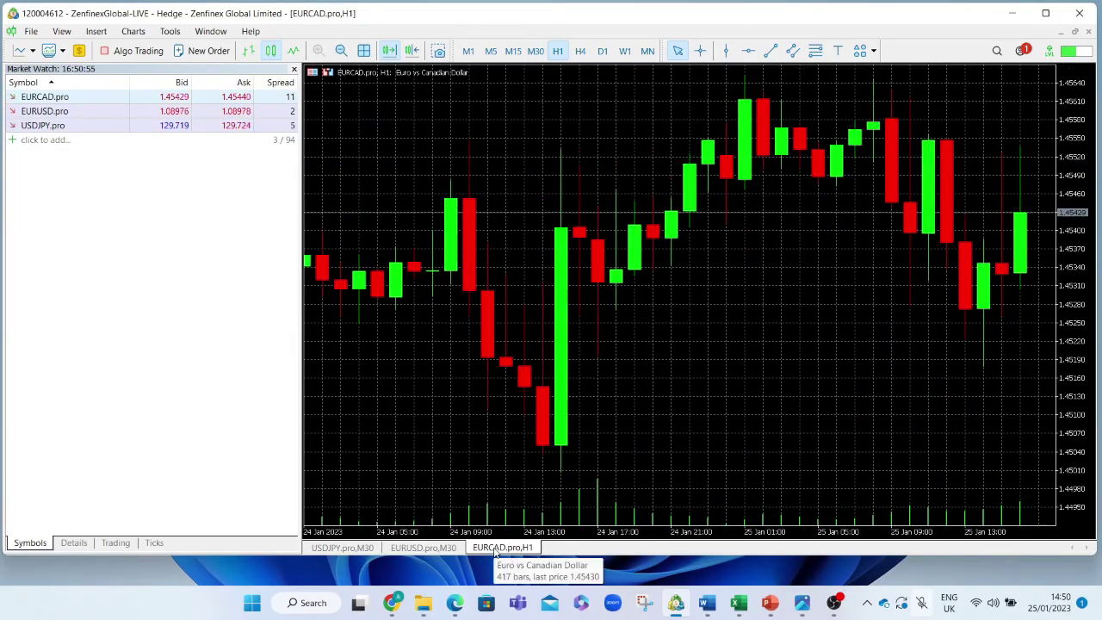